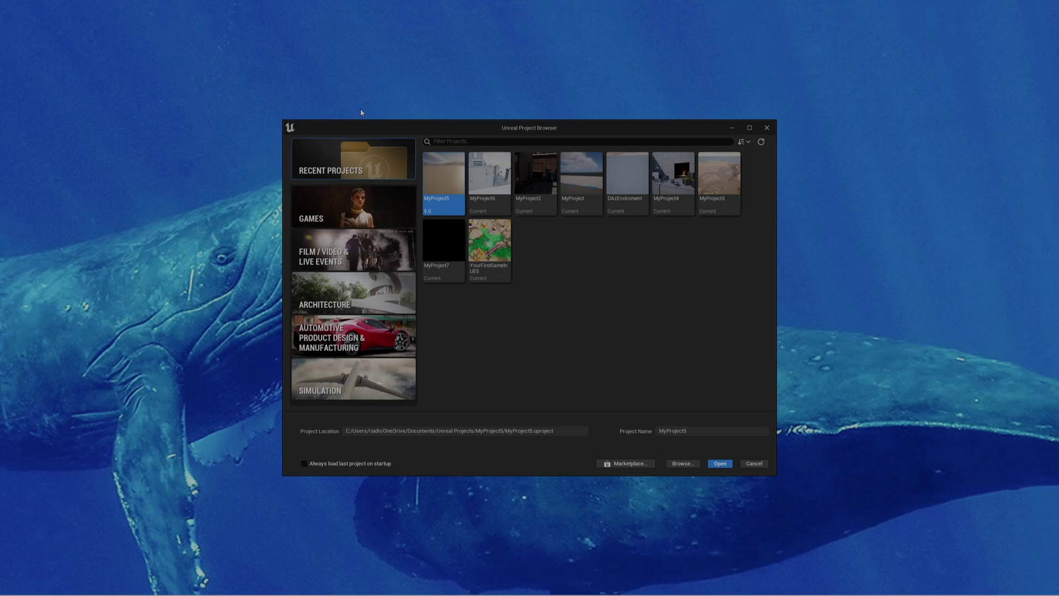
# Create a Blueprint project named VehicleEvironment from the Vehicle game template
pyautogui.click(356, 225)
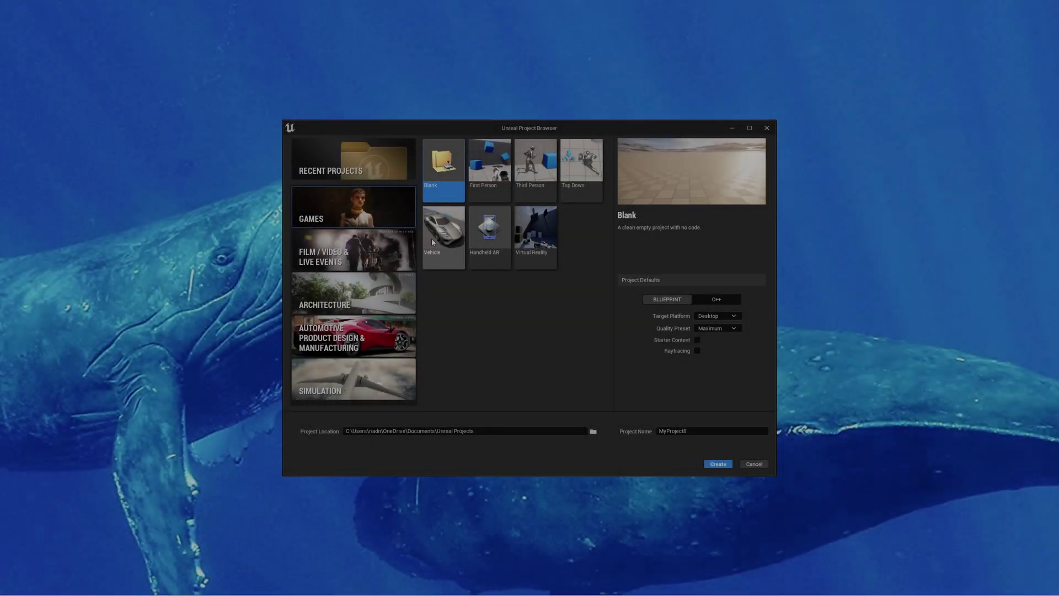
pyautogui.click(433, 241)
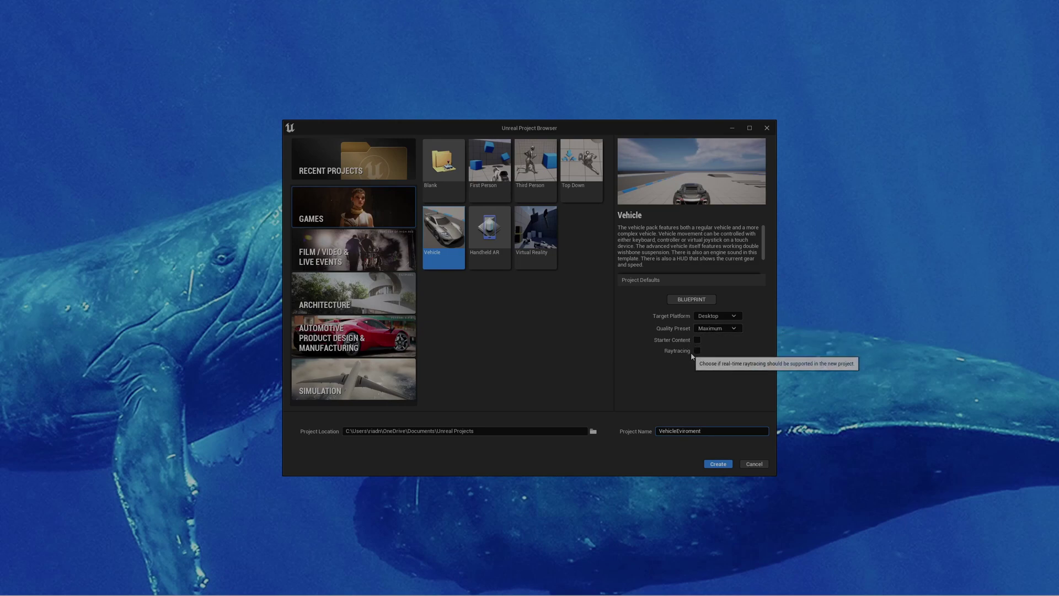
pyautogui.click(718, 465)
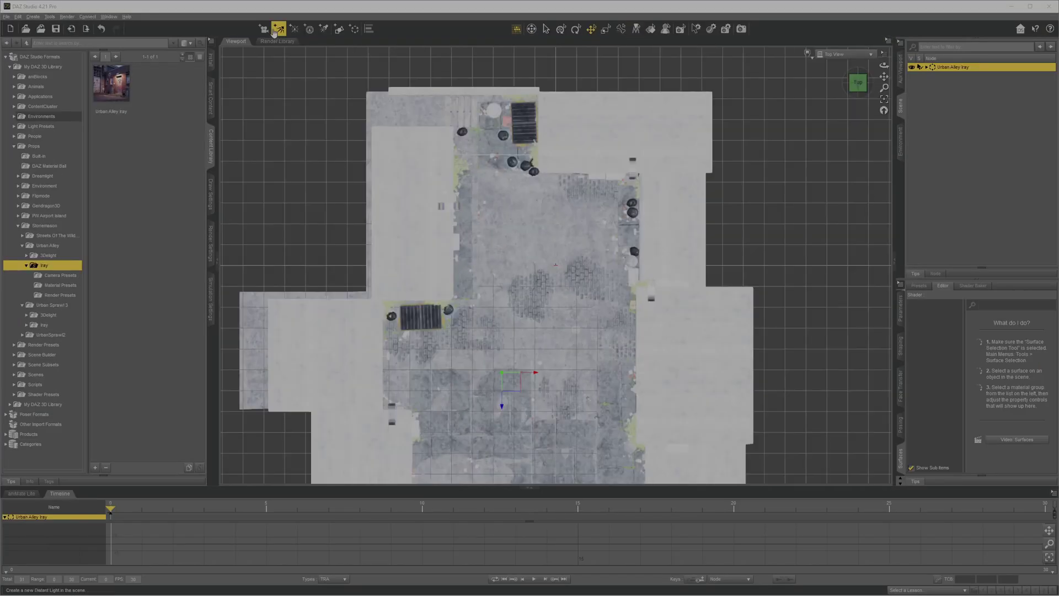
# Start a new empty DAZ Studio scene, discarding changes to the Urban Alley scene
pyautogui.click(6, 16)
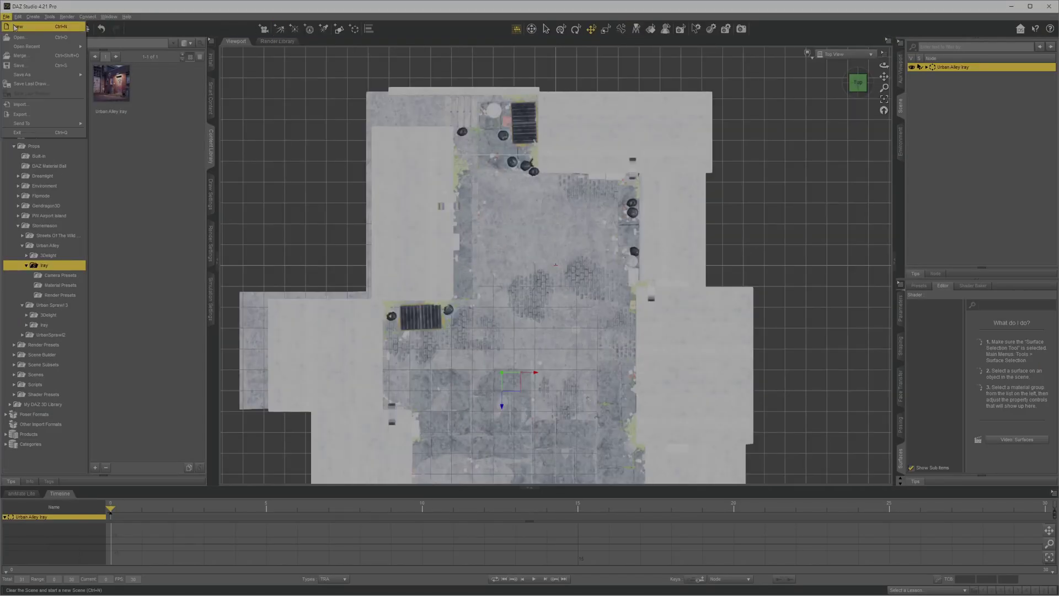
pyautogui.click(17, 26)
pyautogui.click(530, 312)
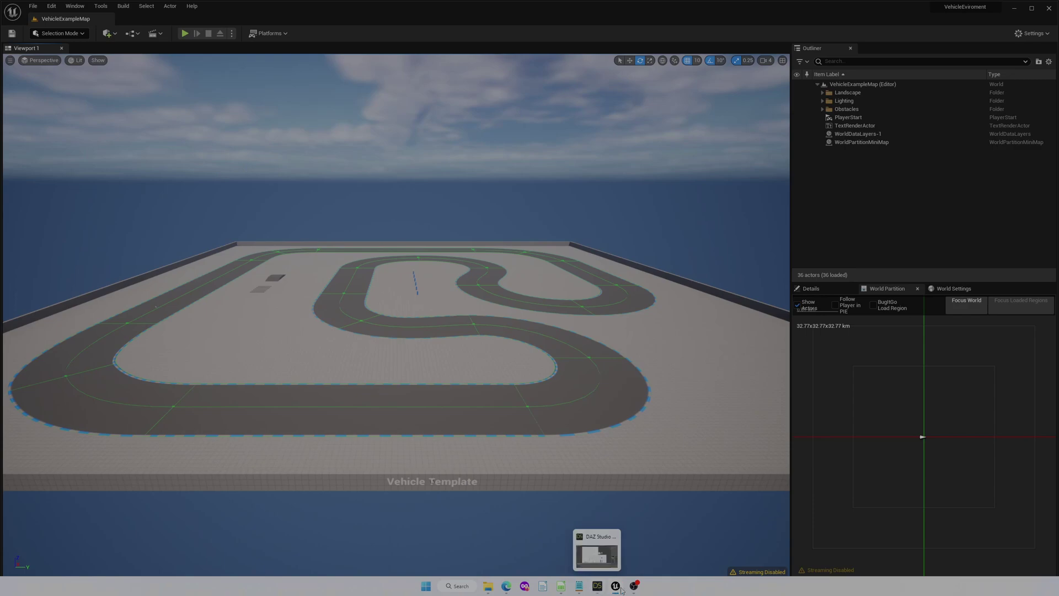
# Inspect the city pieces us03Roads03, us03Roads04, us03Bldg038, us03Roads05 and sabTerrain
pyautogui.click(613, 587)
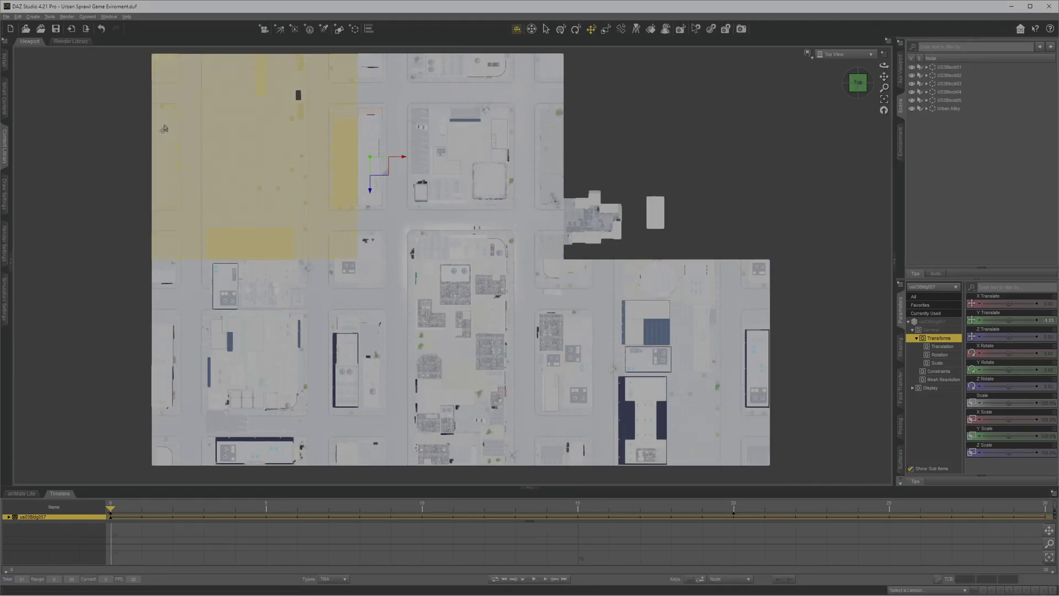
pyautogui.click(246, 110)
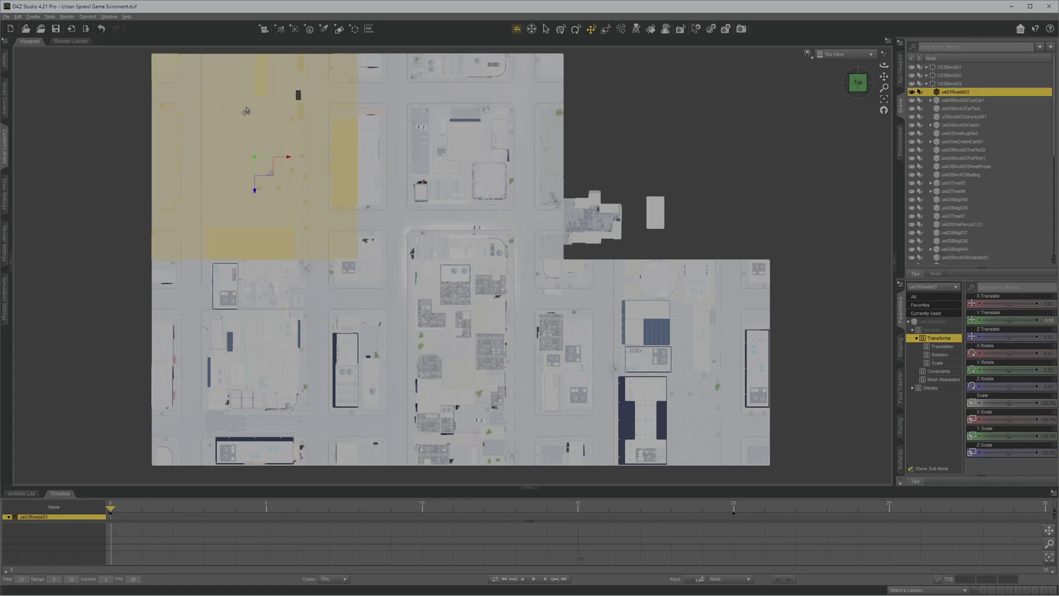
pyautogui.click(430, 105)
pyautogui.click(274, 308)
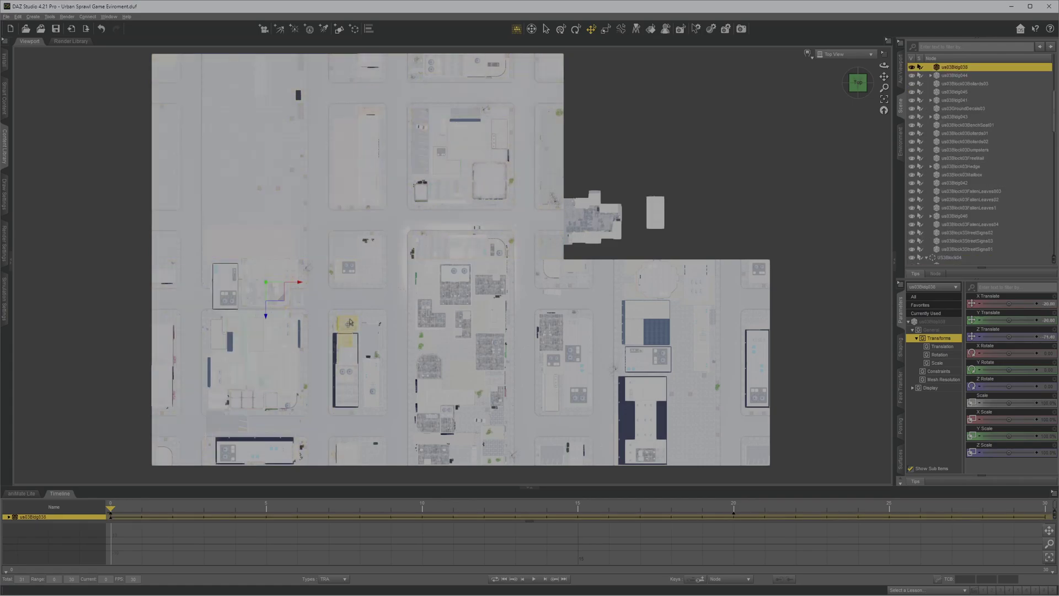
pyautogui.click(607, 309)
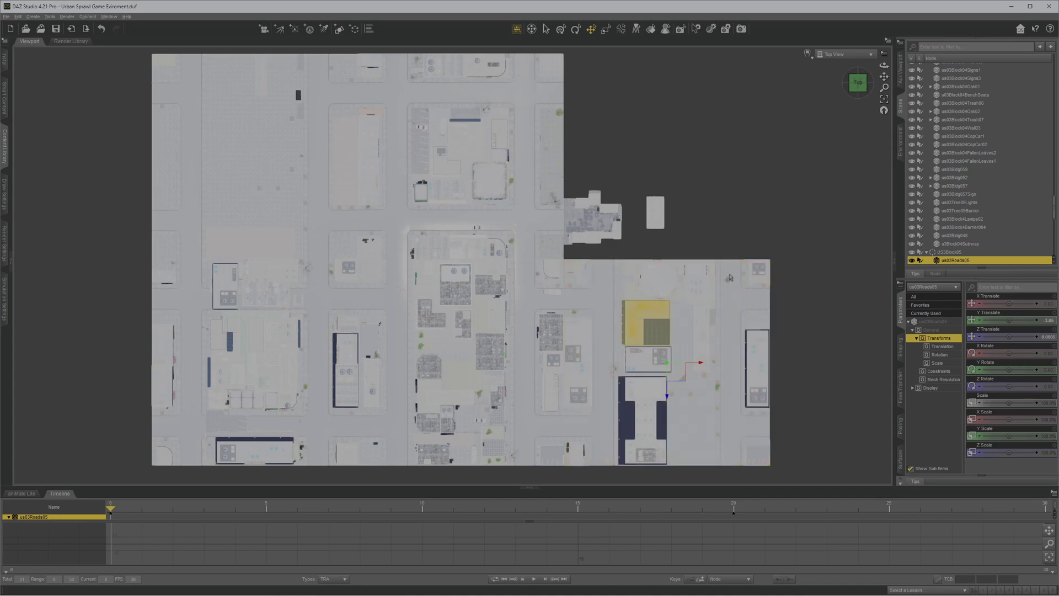
pyautogui.click(606, 226)
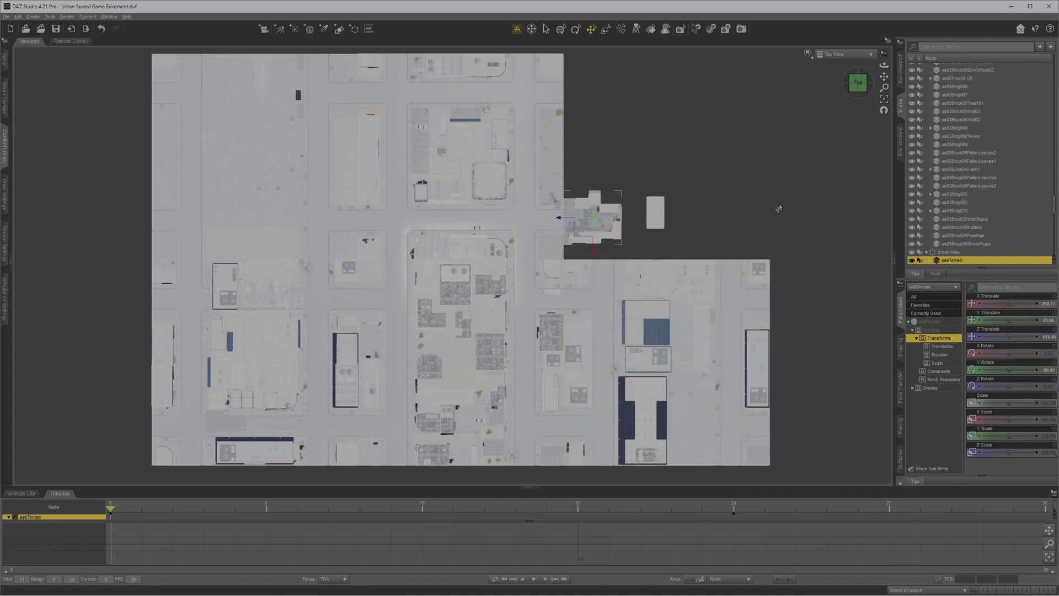
# Collapse the US3Block02, US3Block05 and Urban Alley groups, then select US3Block01
pyautogui.scroll(15, 972, 186)
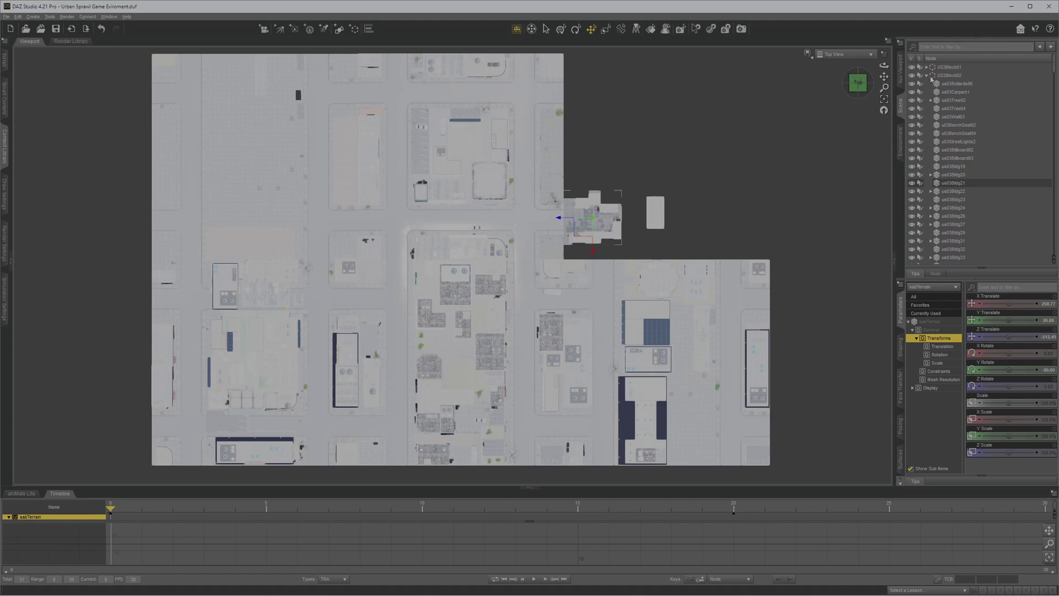
pyautogui.click(929, 76)
pyautogui.click(926, 76)
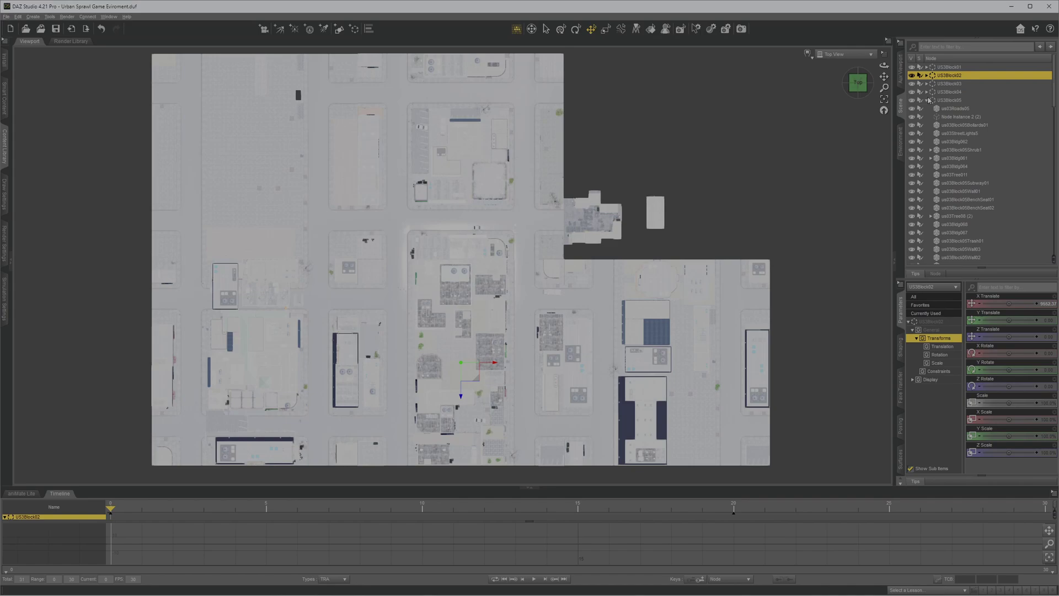
pyautogui.click(927, 100)
pyautogui.click(927, 109)
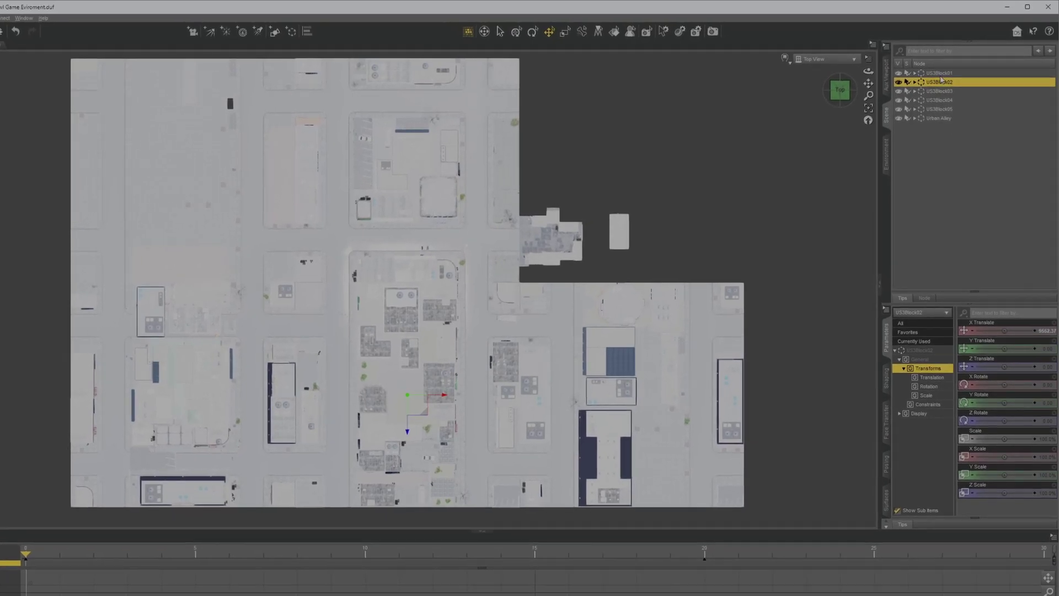
pyautogui.click(938, 75)
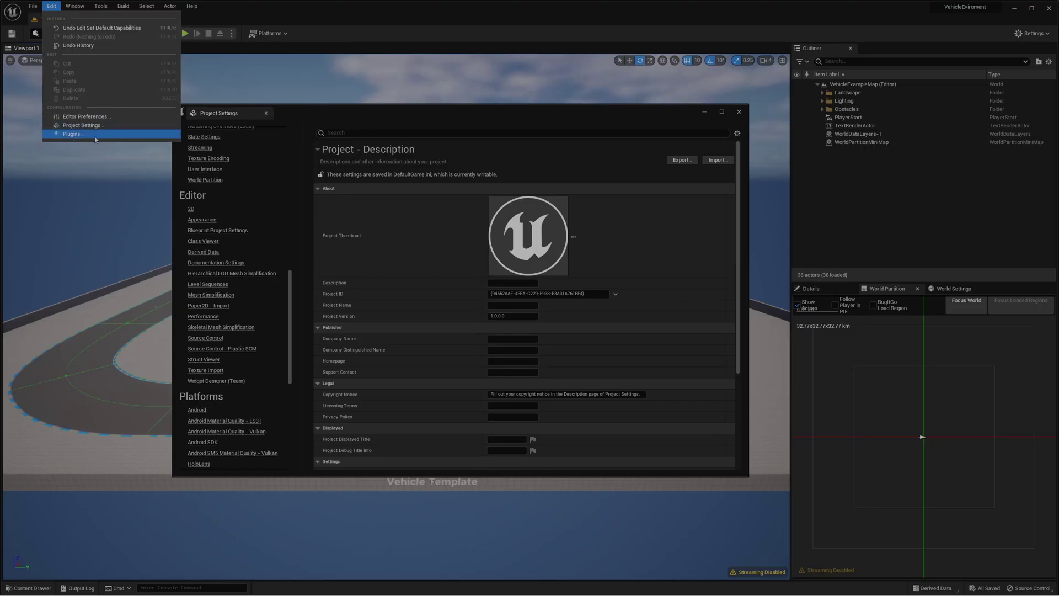
# Search 'daz' in Plugins and enable the DazToUnreal plugin
pyautogui.click(95, 136)
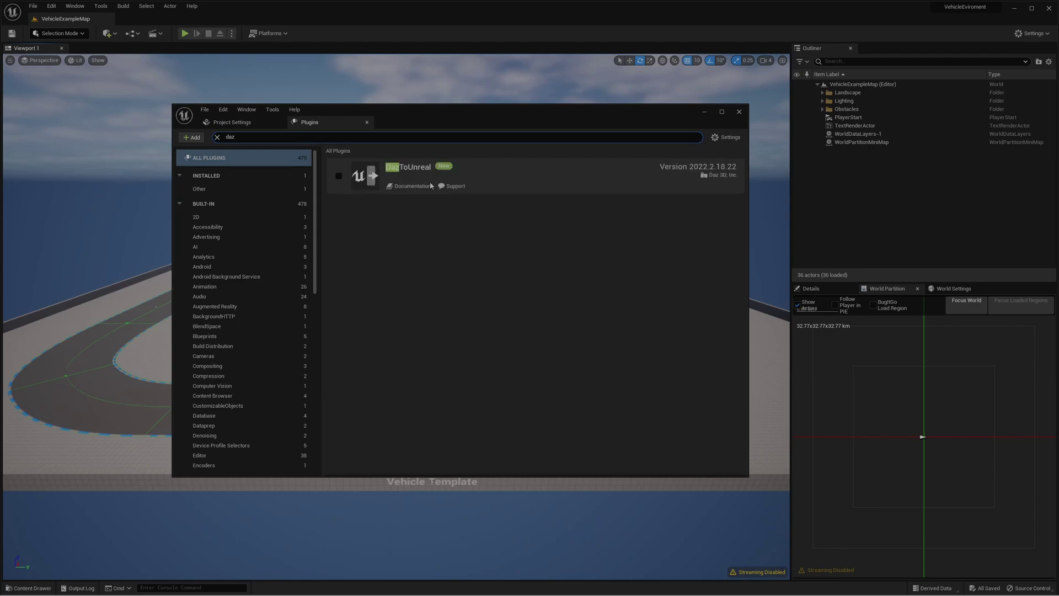
pyautogui.click(339, 176)
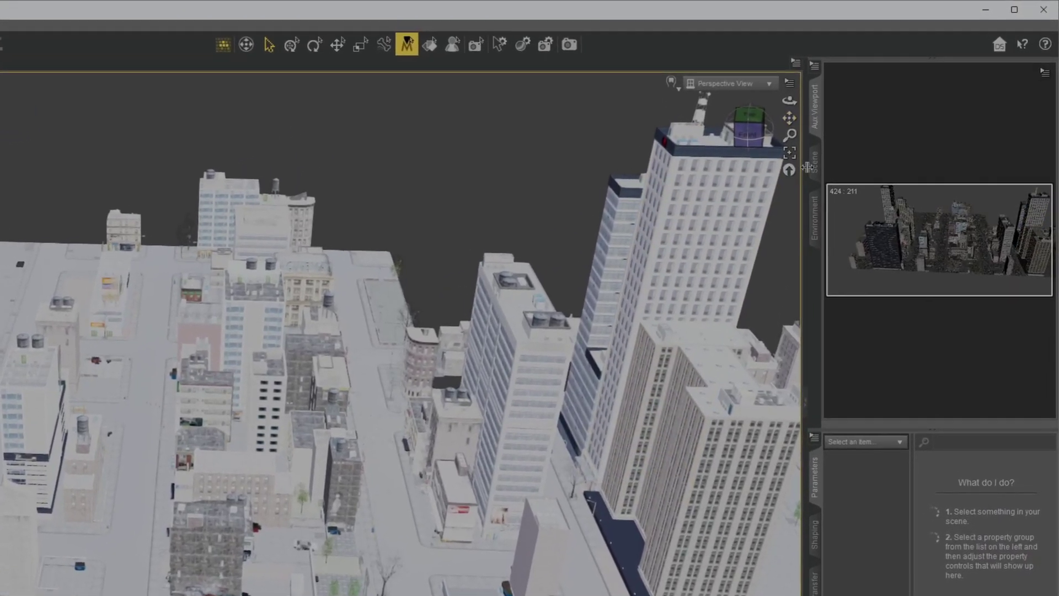
# Look over the DAZ Studio city blocks in the perspective viewport
pyautogui.click(814, 161)
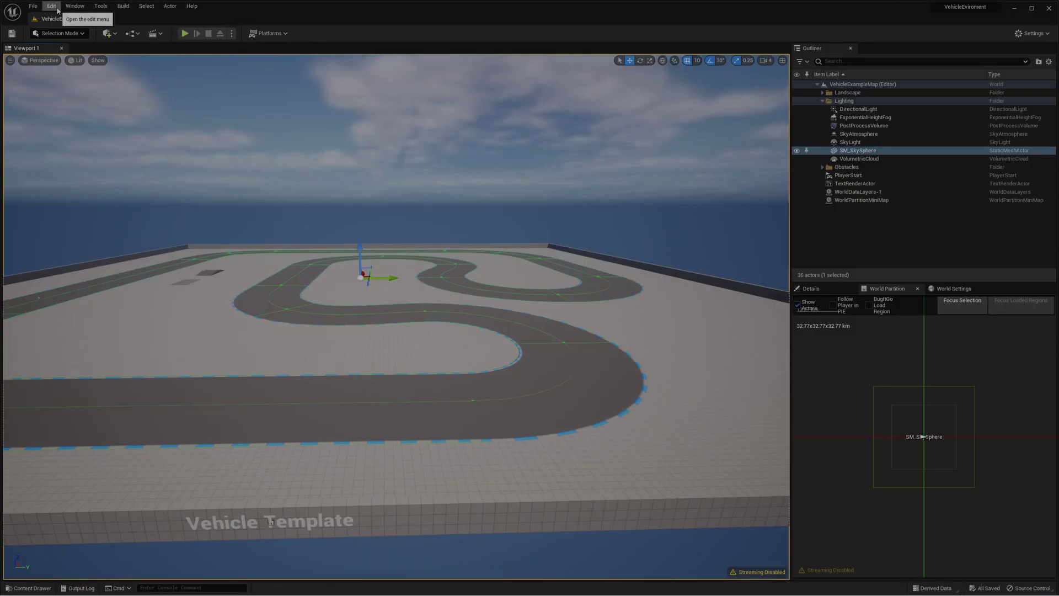
# Set the Daz to Unreal Import Directory to /Game/DazToUnreal/US3Block01 in Project Settings
pyautogui.click(52, 6)
pyautogui.click(74, 124)
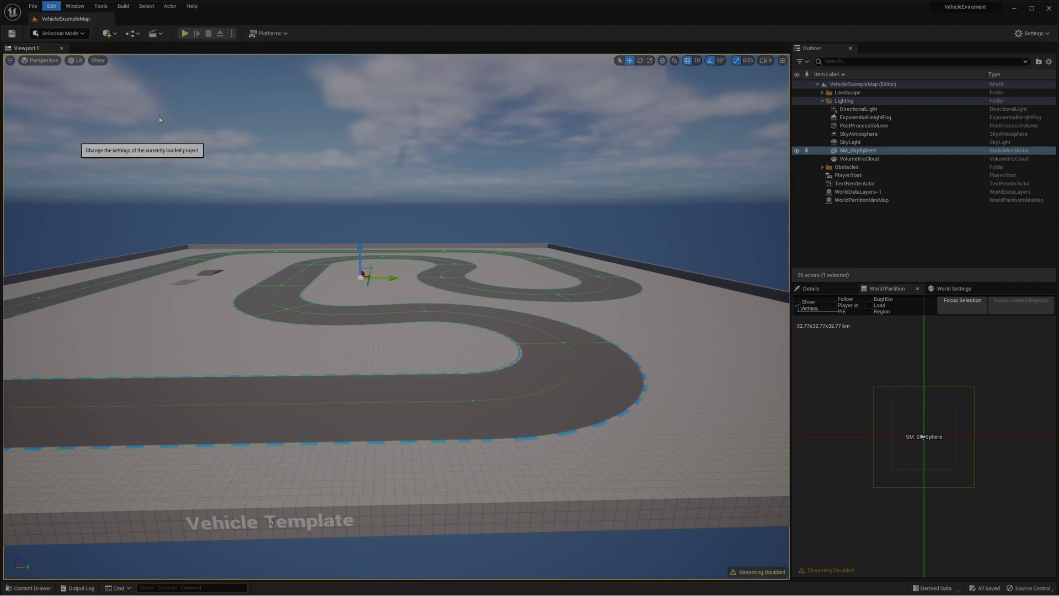
pyautogui.scroll(-15, 240, 325)
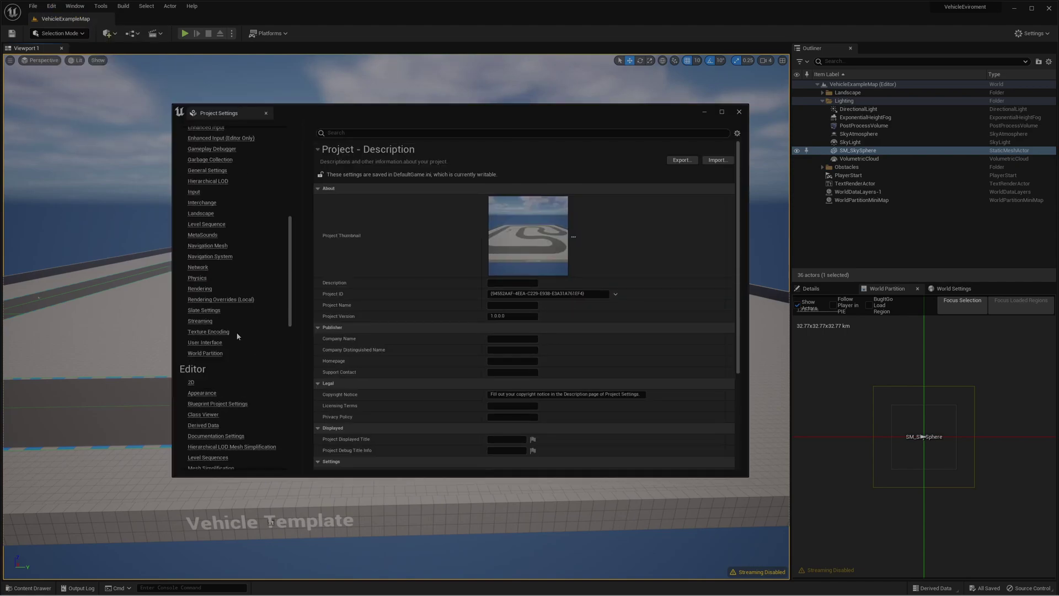
pyautogui.click(214, 233)
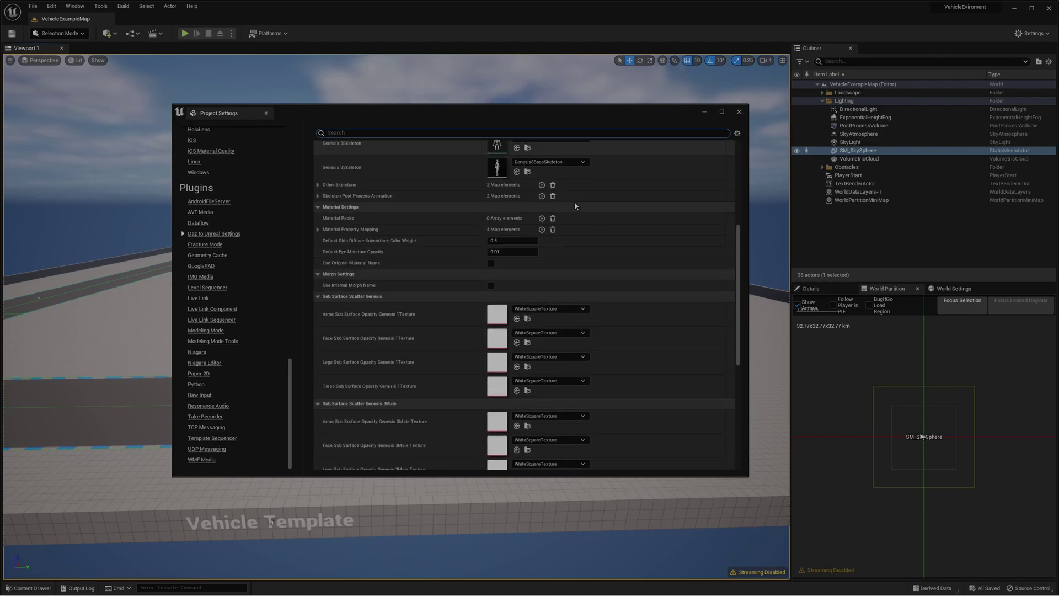
pyautogui.scroll(-10, 575, 200)
pyautogui.scroll(10, 590, 256)
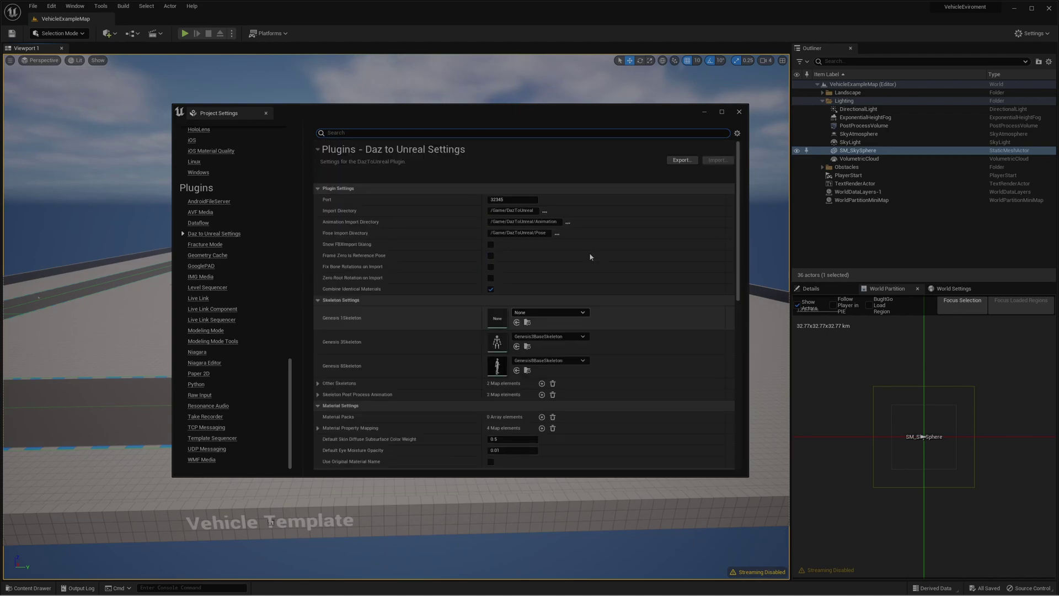
pyautogui.click(534, 212)
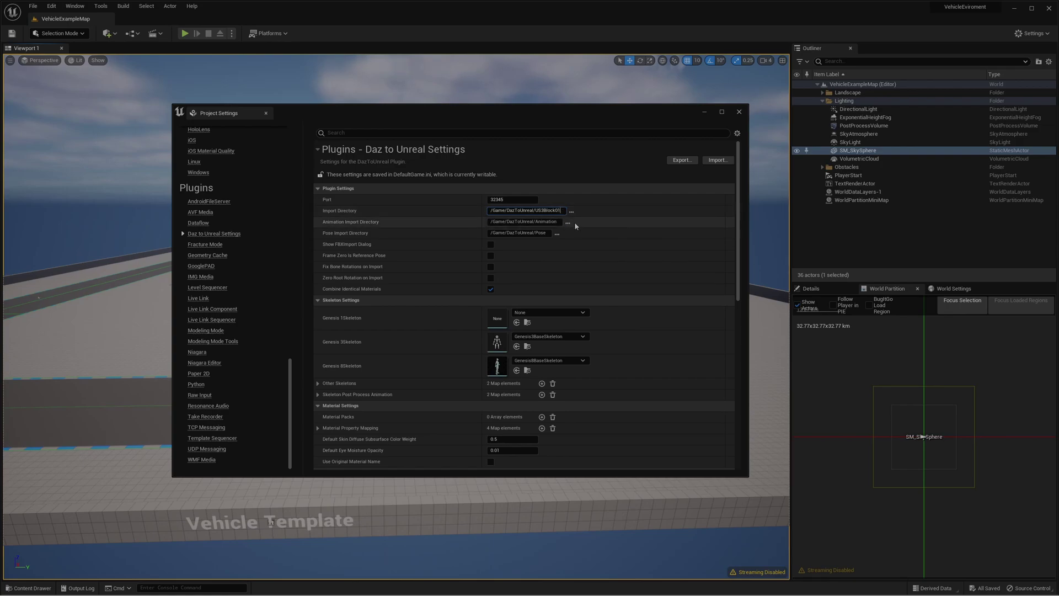
pyautogui.click(575, 492)
# Collapse the Landscape folder and create an Outliner folder named US3Block01
pyautogui.click(739, 112)
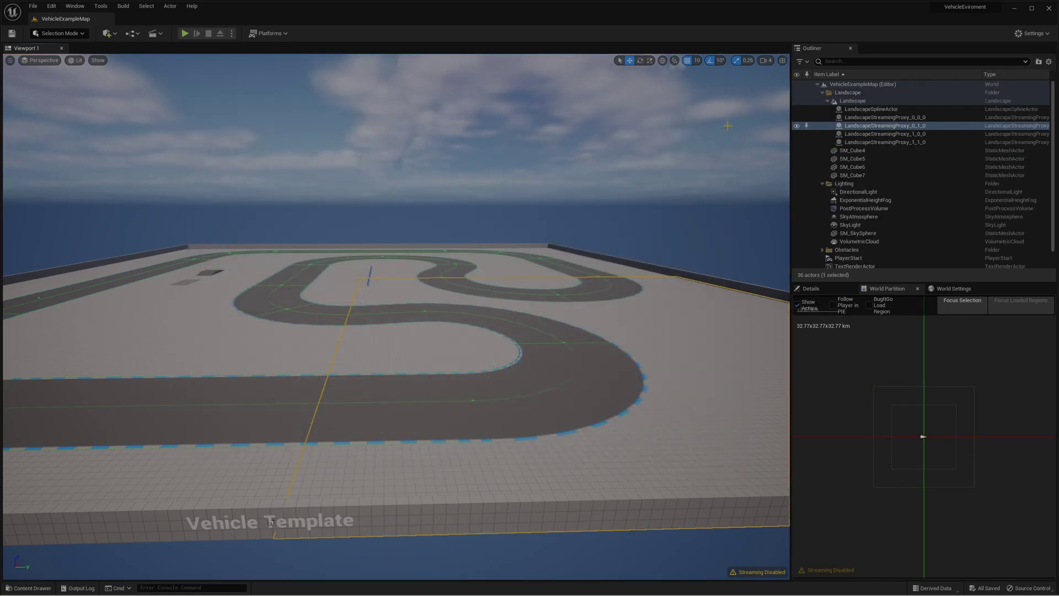
pyautogui.click(822, 93)
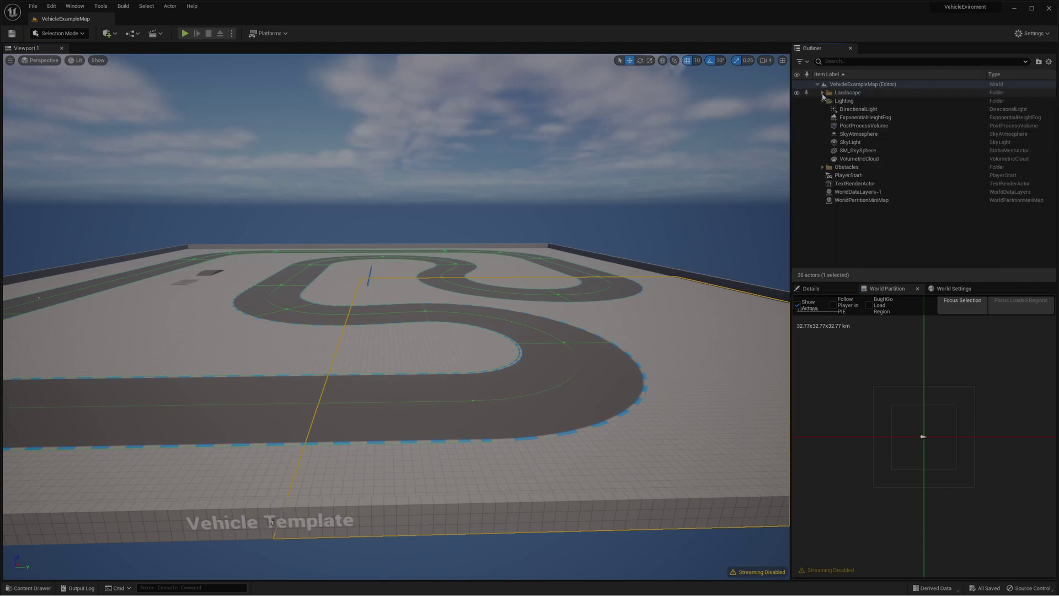
pyautogui.rightClick(852, 221)
pyautogui.click(871, 237)
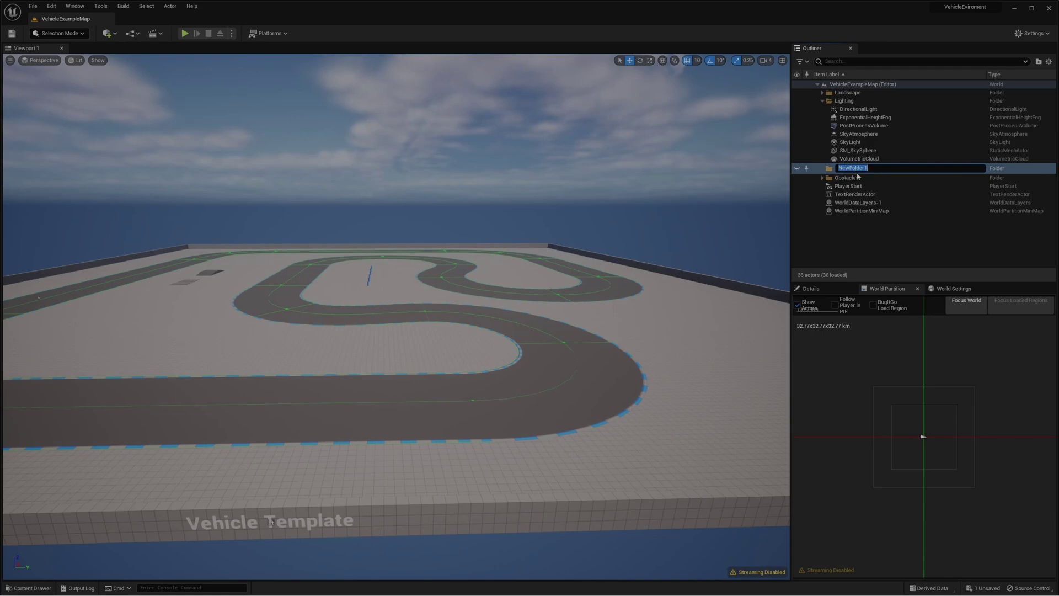
pyautogui.press('Return')
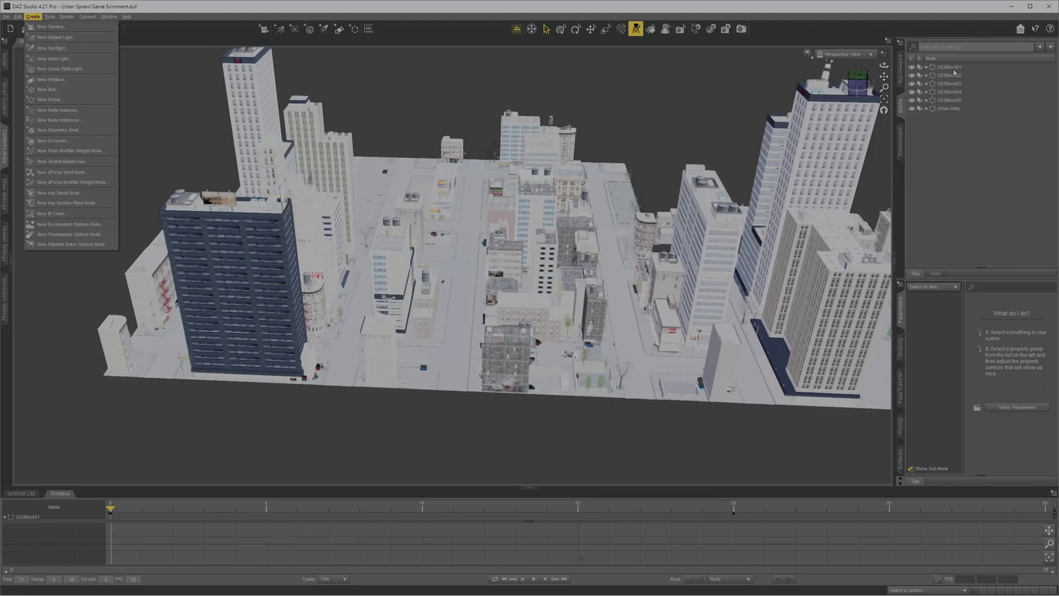
# Export the US3Block01 group through Daz to Unreal with asset type Environment
pyautogui.click(952, 68)
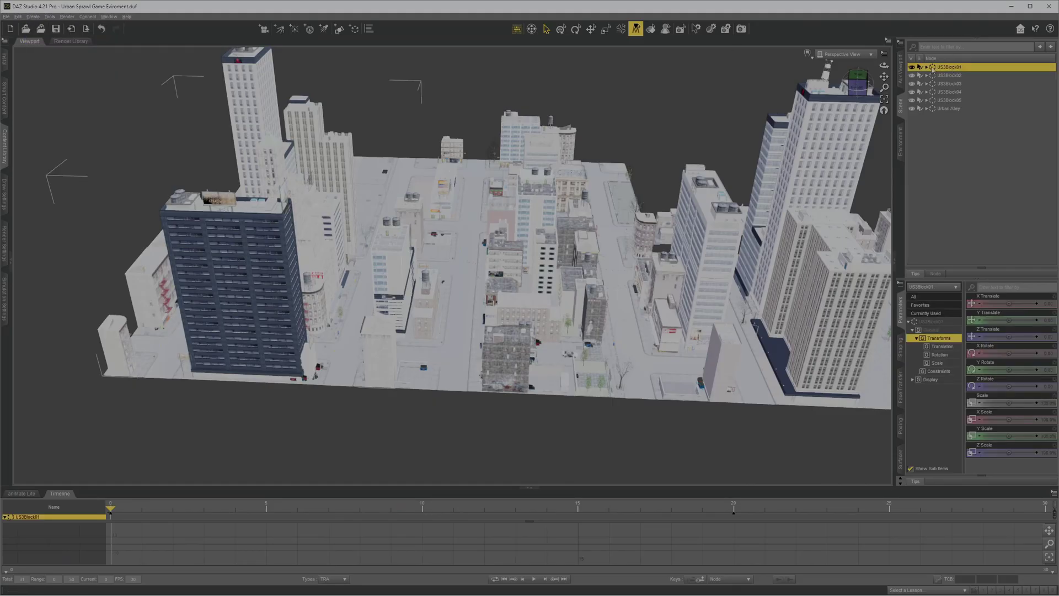
pyautogui.click(7, 17)
pyautogui.moveTo(30, 125)
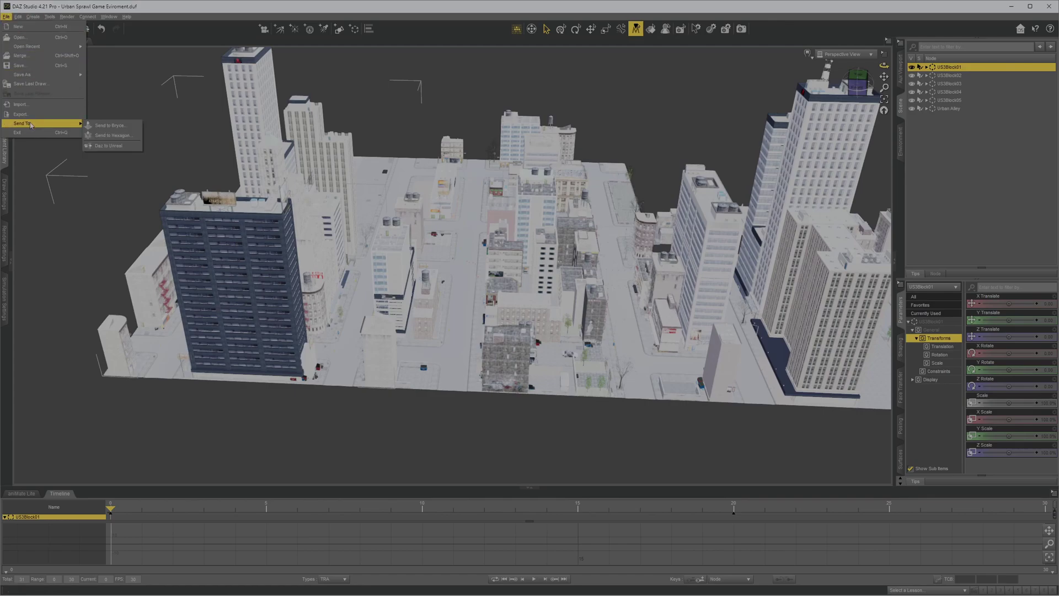
pyautogui.click(123, 145)
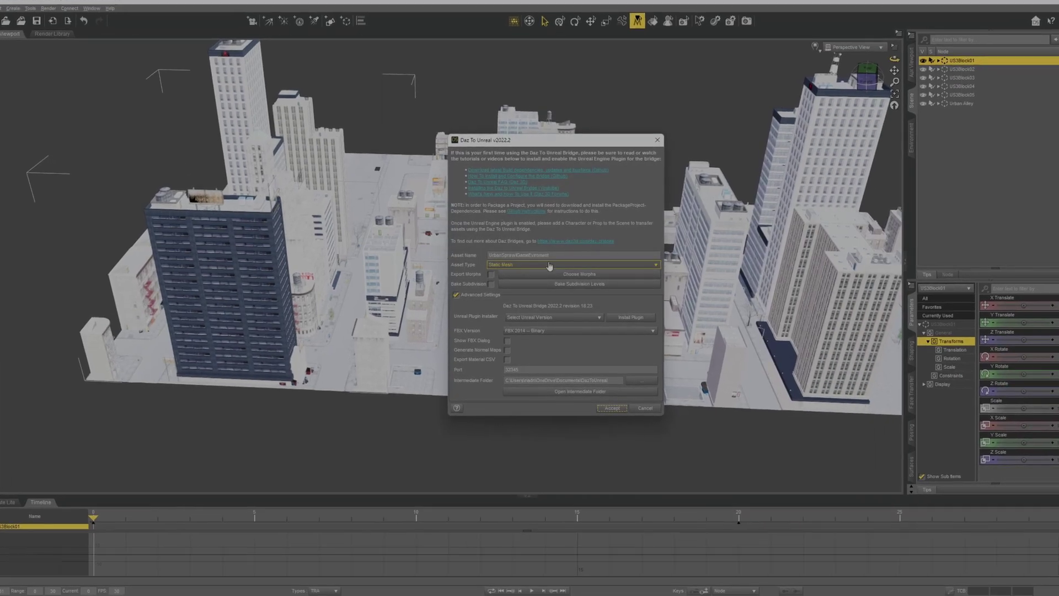
pyautogui.click(557, 269)
pyautogui.click(514, 287)
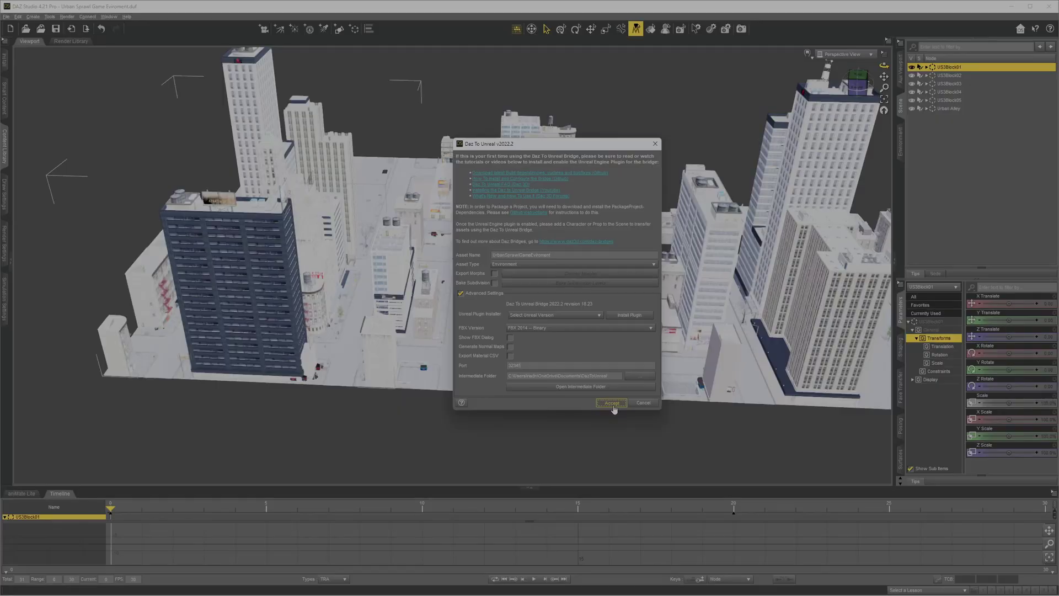
pyautogui.click(612, 405)
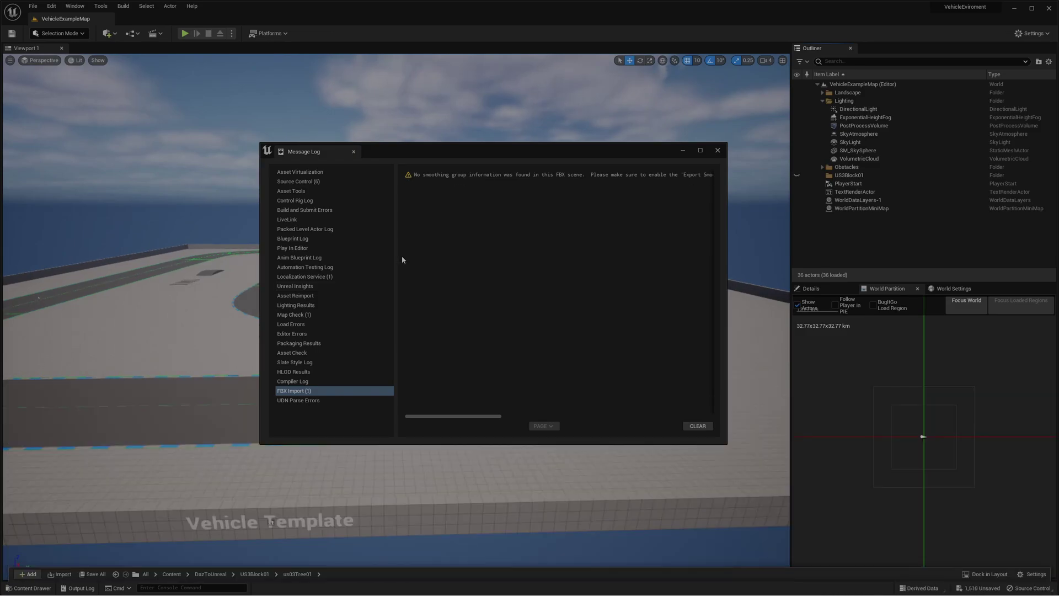
# Dismiss the import messages and browse the US3Block01 asset subfolders in the Content Drawer
pyautogui.click(717, 150)
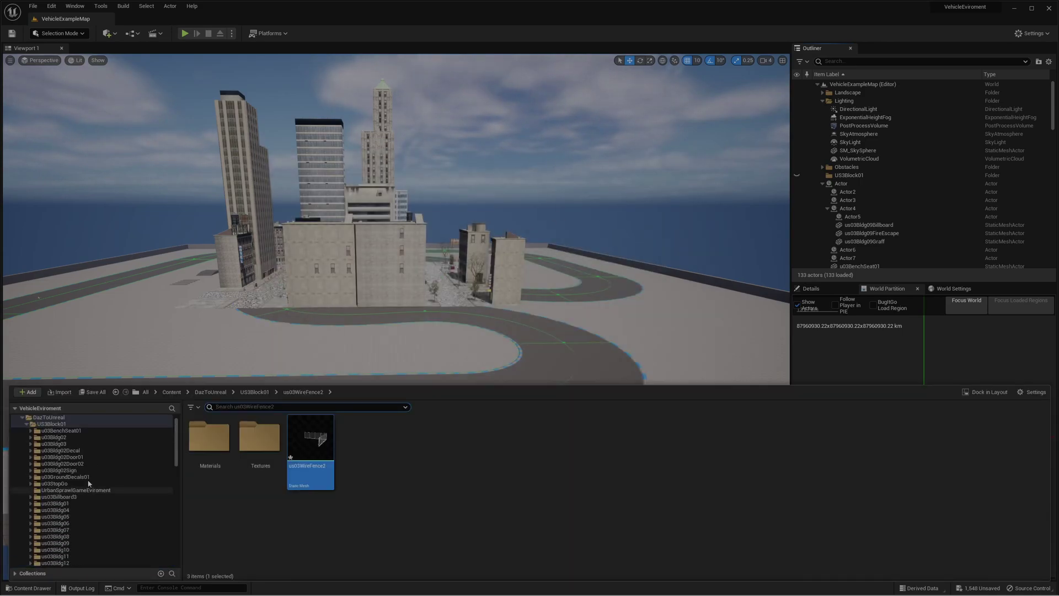
pyautogui.scroll(1, 88, 484)
pyautogui.doubleClick(47, 438)
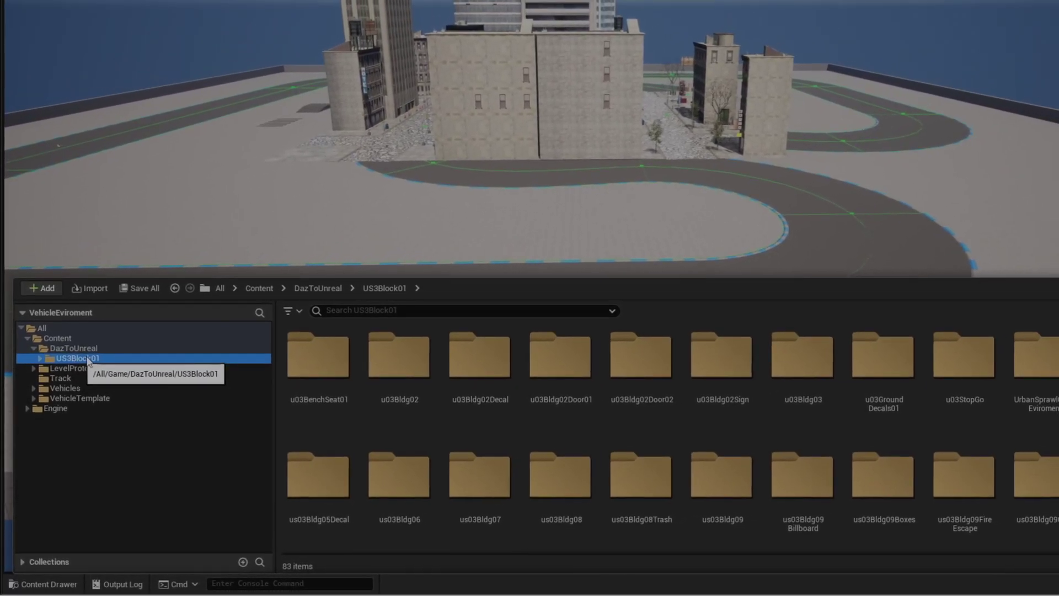
pyautogui.click(39, 358)
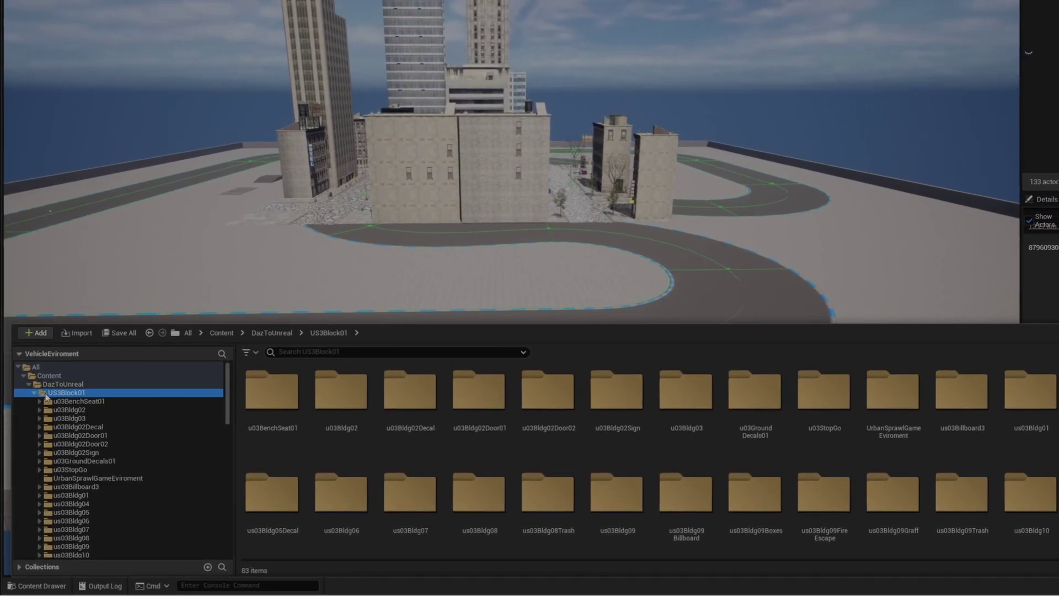
pyautogui.click(35, 392)
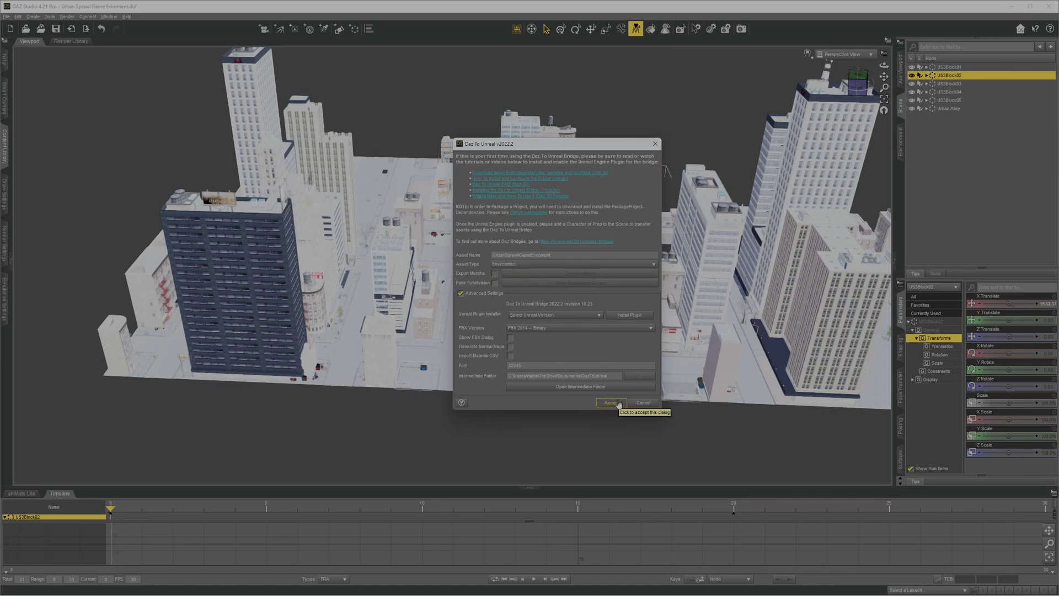
# Accept the Daz To Unreal settings to export the US3Block02 block
pyautogui.click(610, 402)
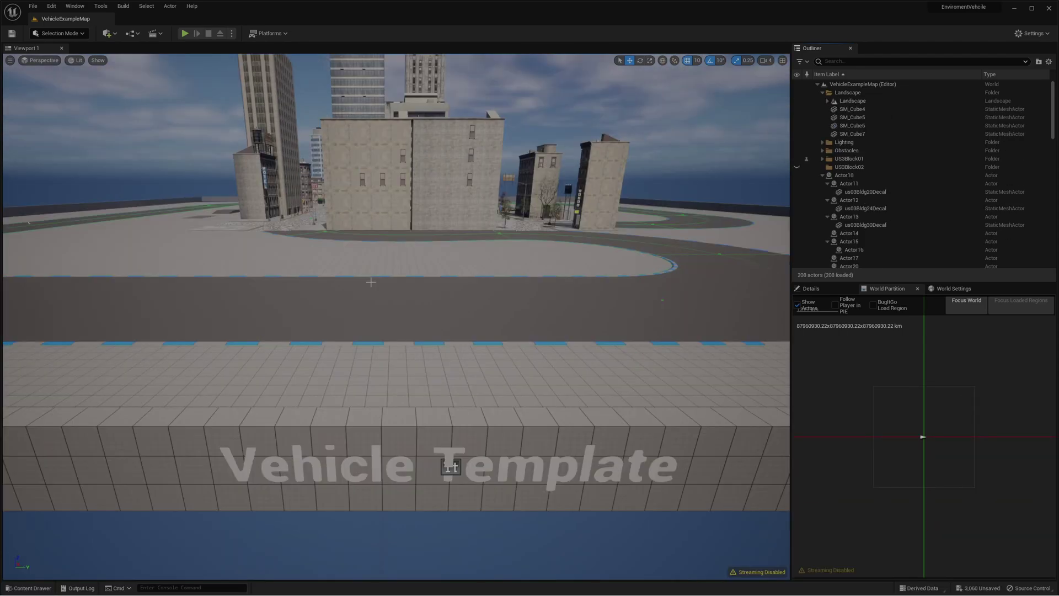
# Open the US3Block02 asset folder and select the US3Block02 group in the Outliner
pyautogui.scroll(3, 74, 513)
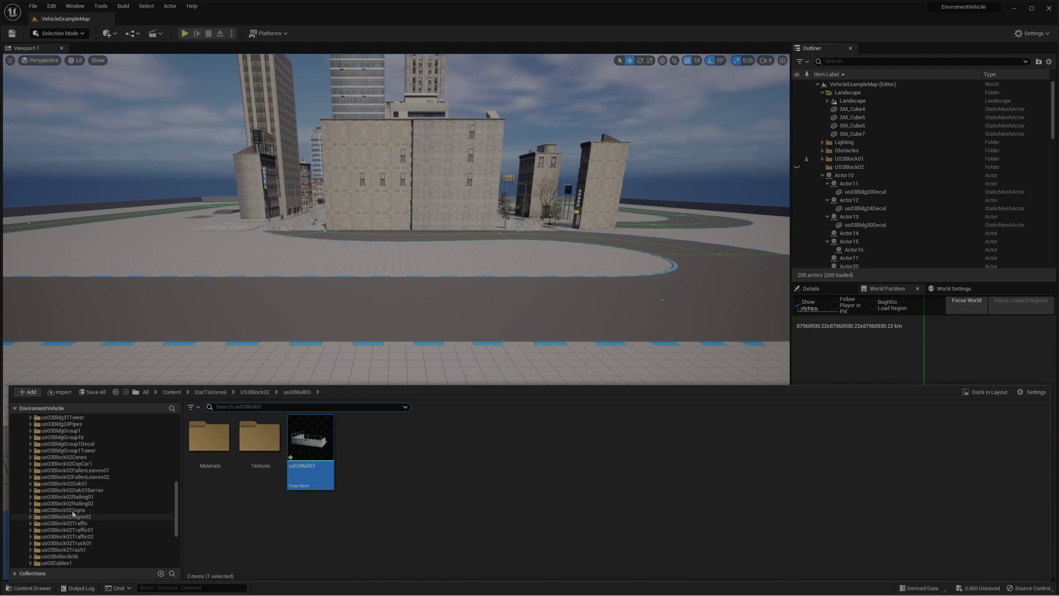
pyautogui.scroll(5, 72, 499)
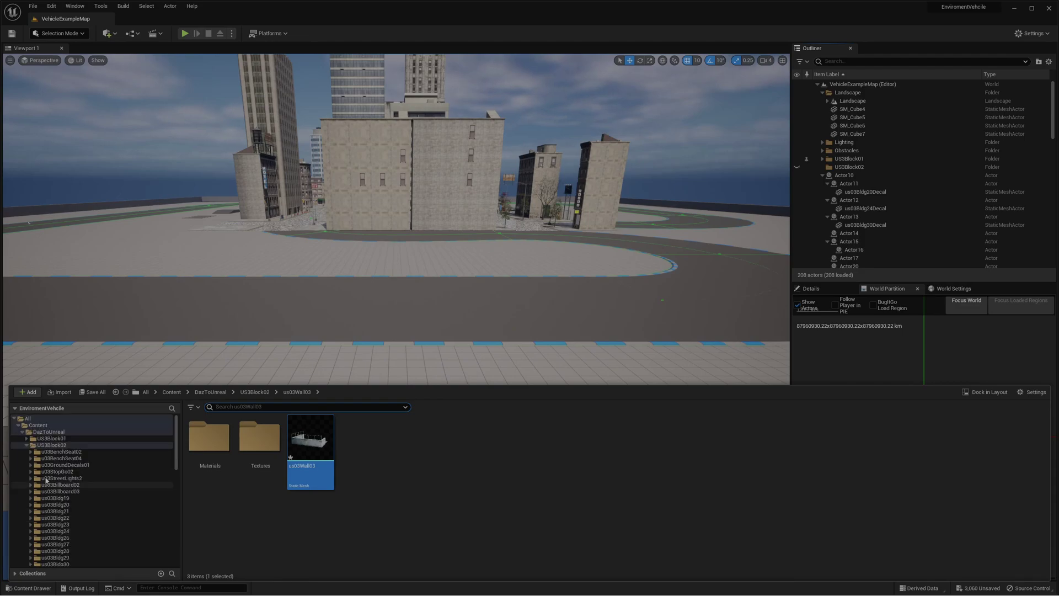
pyautogui.click(27, 446)
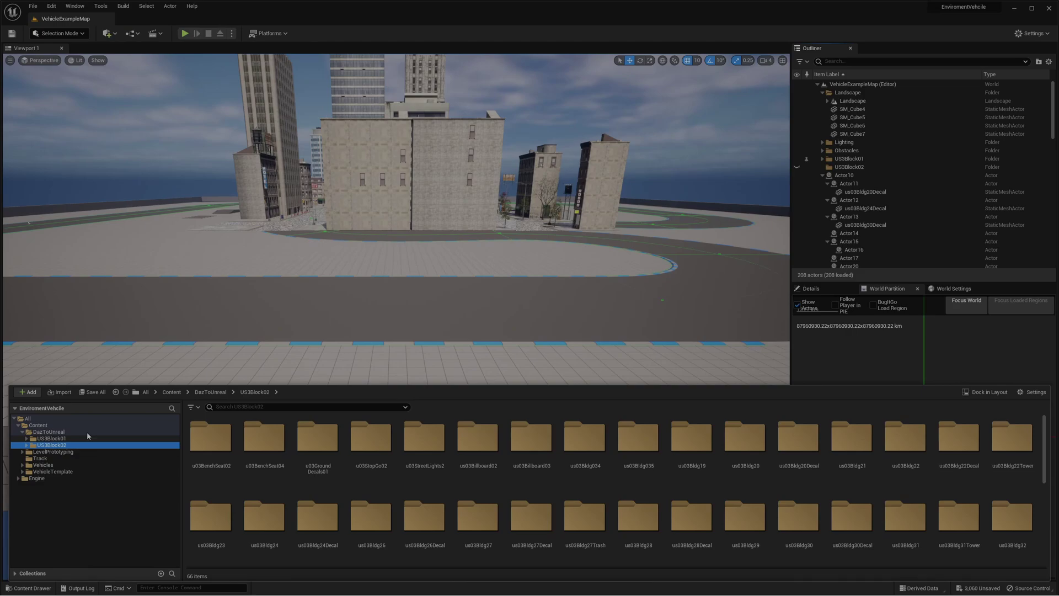
pyautogui.click(823, 167)
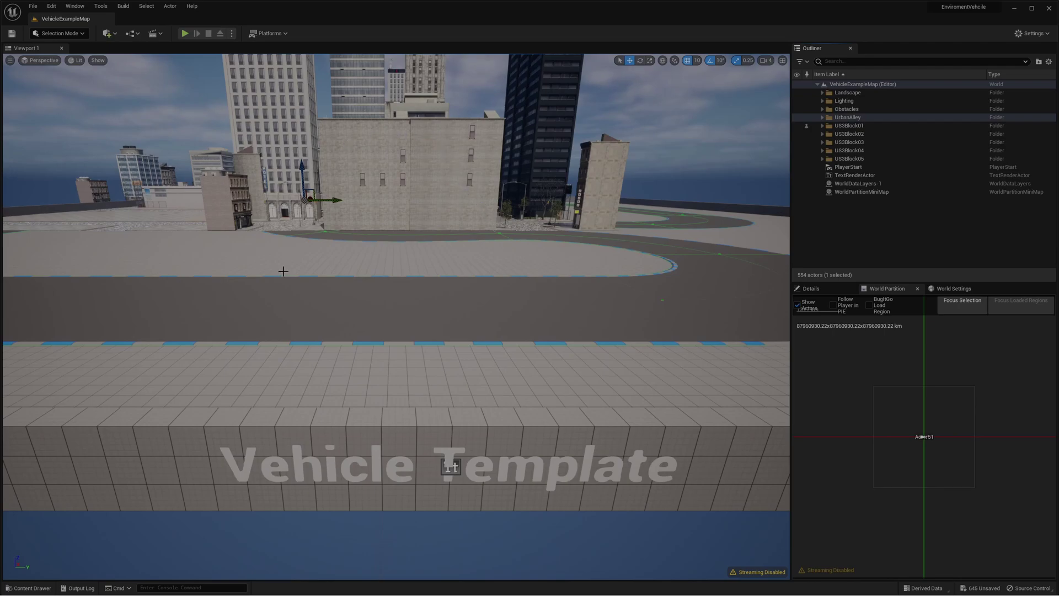
# Open the UrbanAlley folder, select the road spline, then browse to the DazToUnreal city-block folder
pyautogui.hotkey('ctrl', 'space')
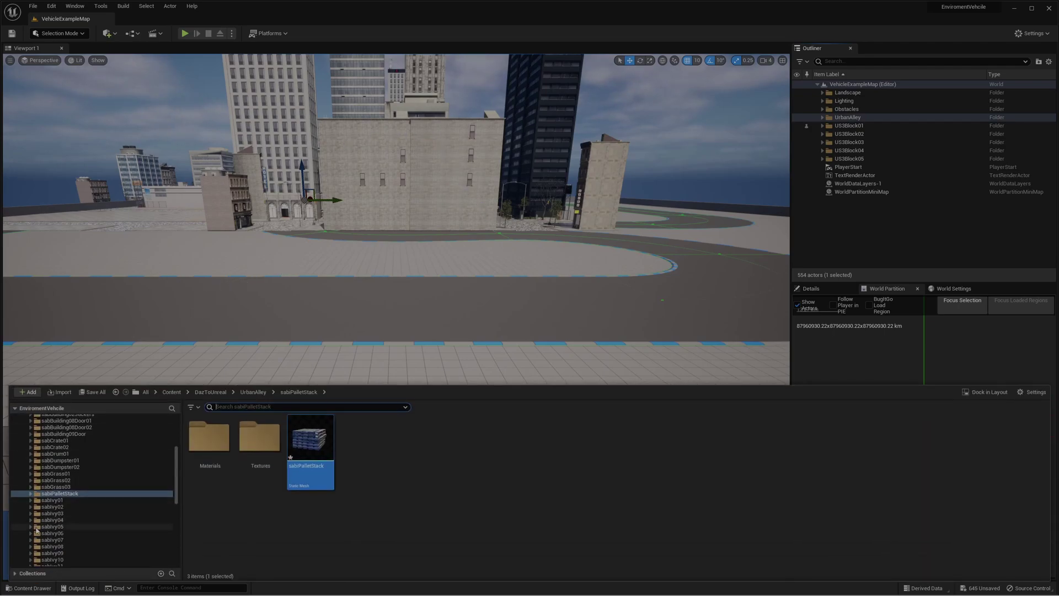
pyautogui.scroll(1, 49, 473)
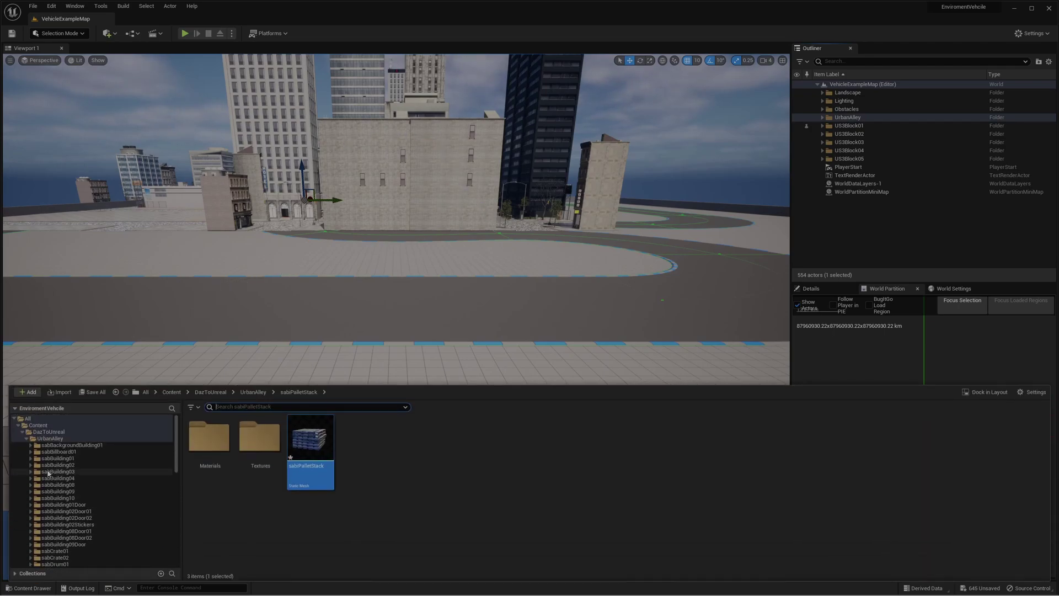
pyautogui.doubleClick(34, 438)
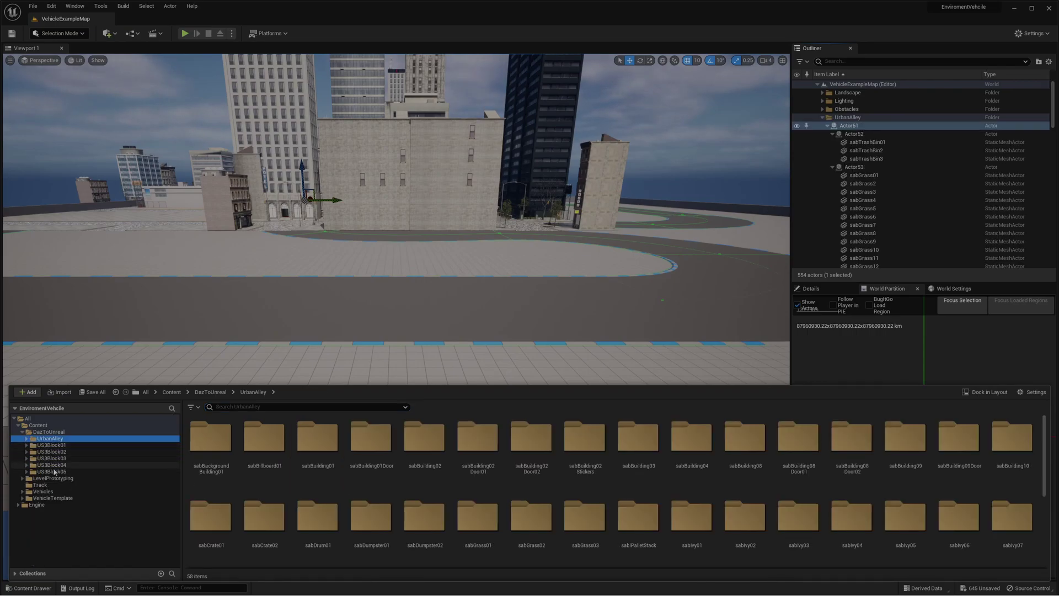
pyautogui.click(451, 467)
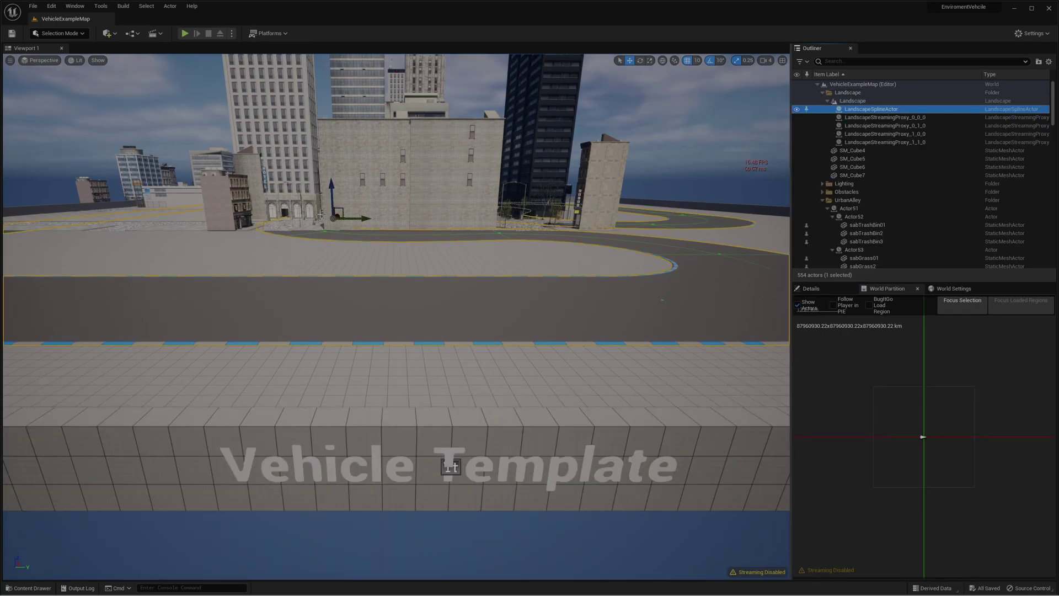
pyautogui.press('e')
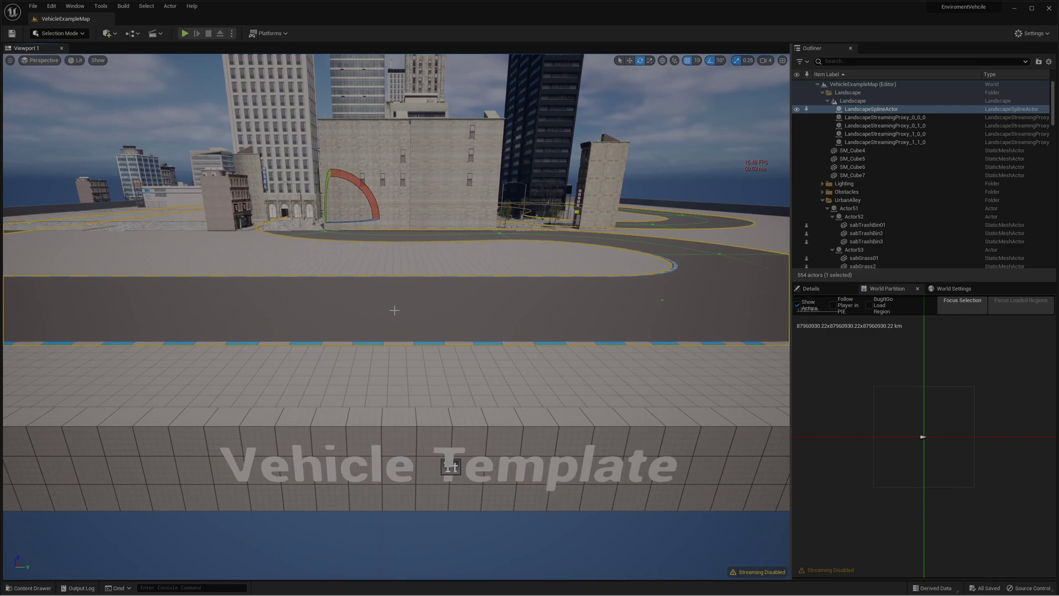
pyautogui.hotkey('ctrl', 'space')
pyautogui.click(57, 433)
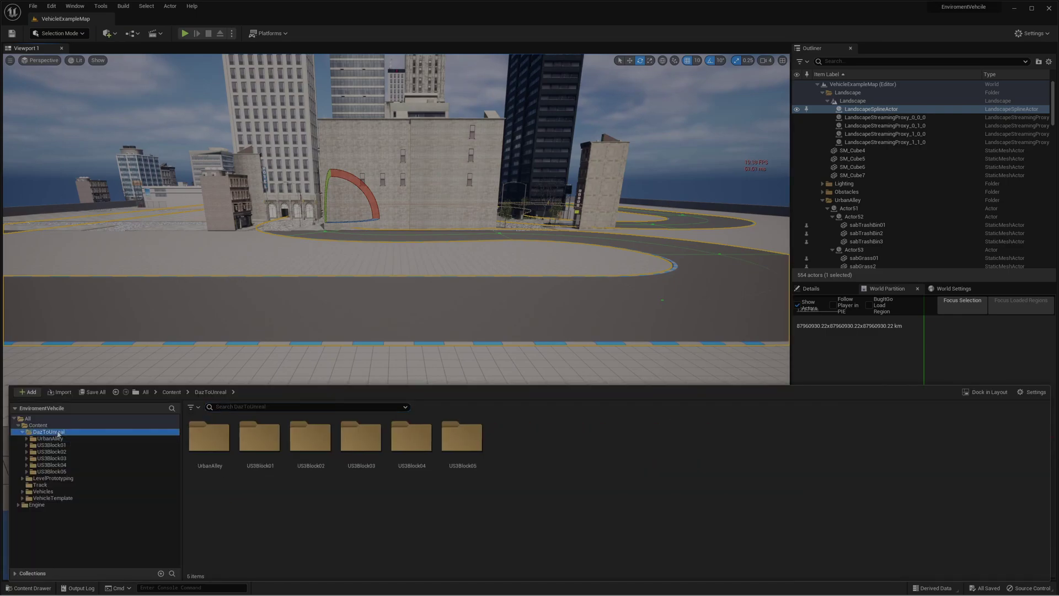
# Filter the DazToUnreal assets by 'mesh' and select all 340 static meshes
pyautogui.click(234, 407)
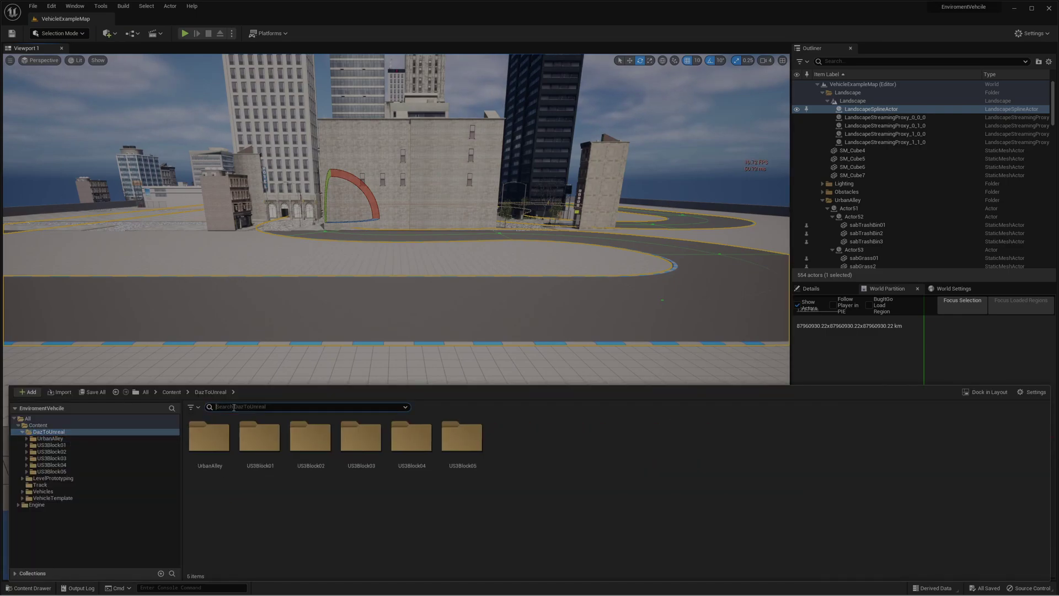
pyautogui.write('mwsh')
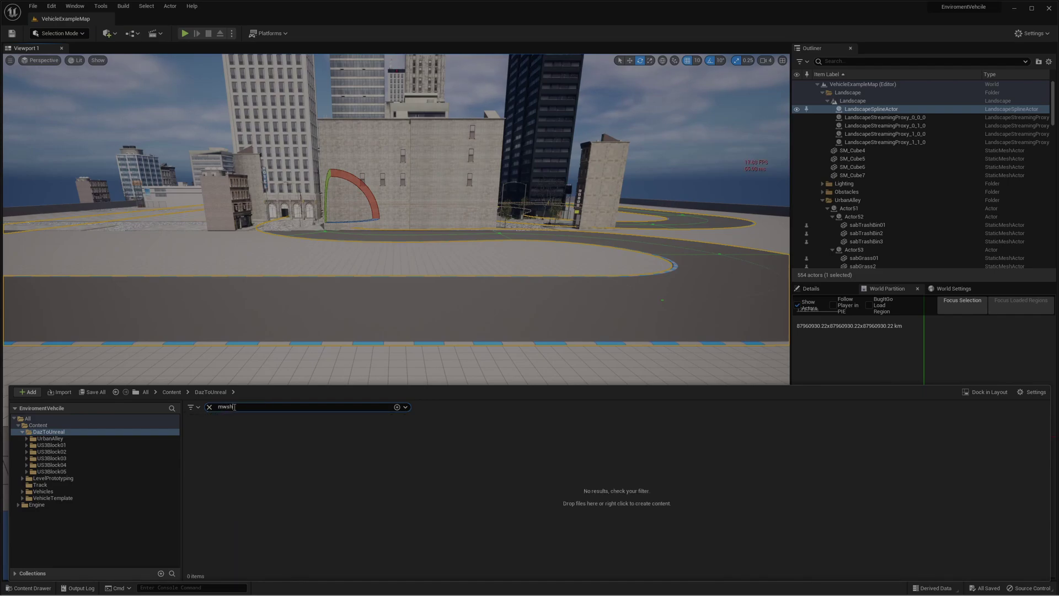
pyautogui.press('BackSpace')
pyautogui.press('BackSpace')
pyautogui.press('BackSpace')
pyautogui.write('es')
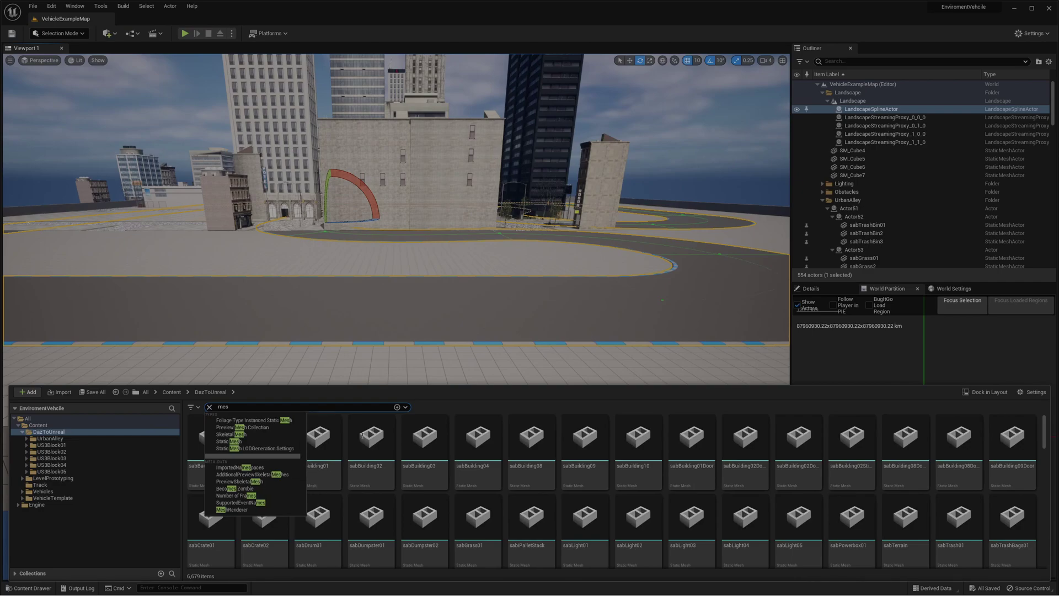
pyautogui.write('h')
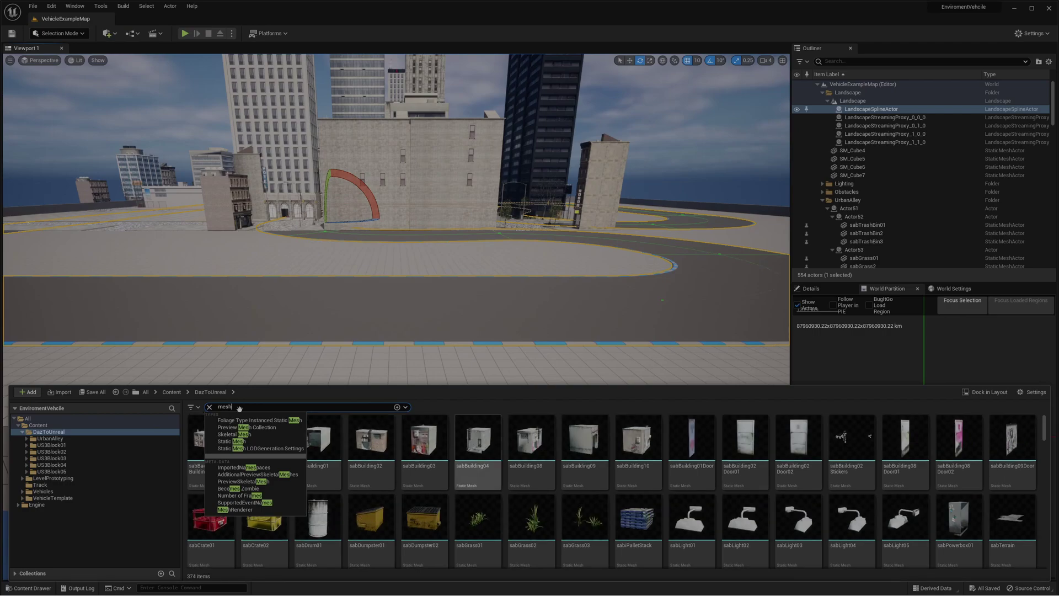
pyautogui.press('Return')
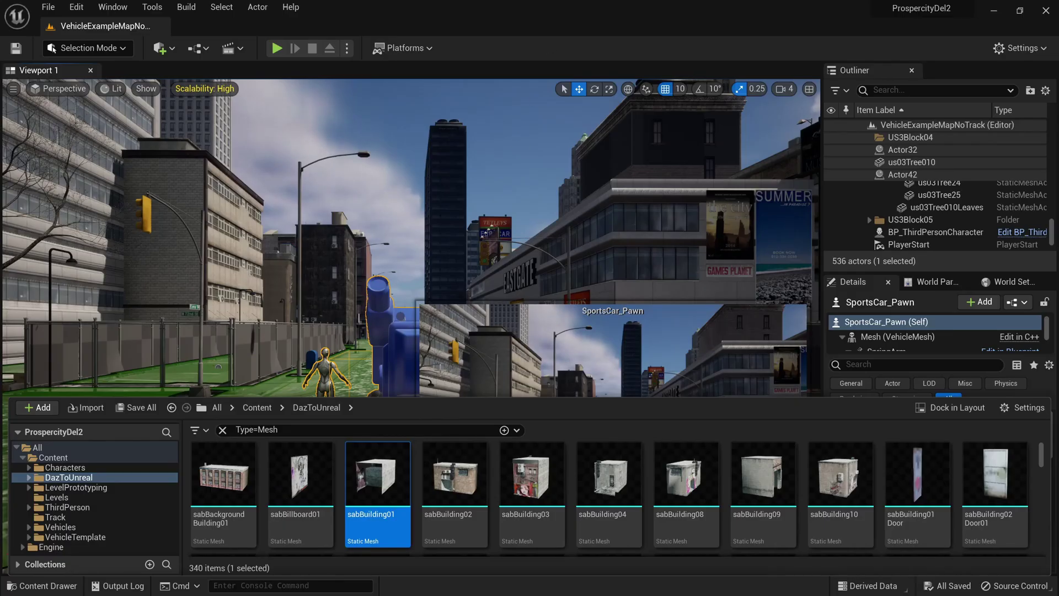
pyautogui.hotkey('ctrl', 'a')
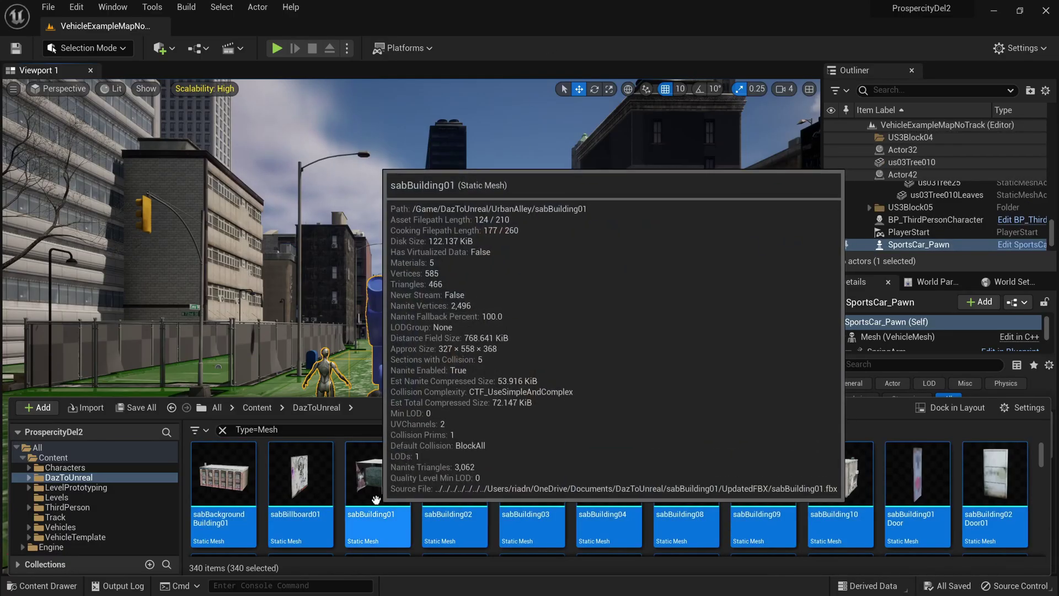
# Enable Nanite on the 340 selected static meshes and wait for mesh preparation to finish
pyautogui.rightClick(376, 501)
pyautogui.moveTo(488, 128)
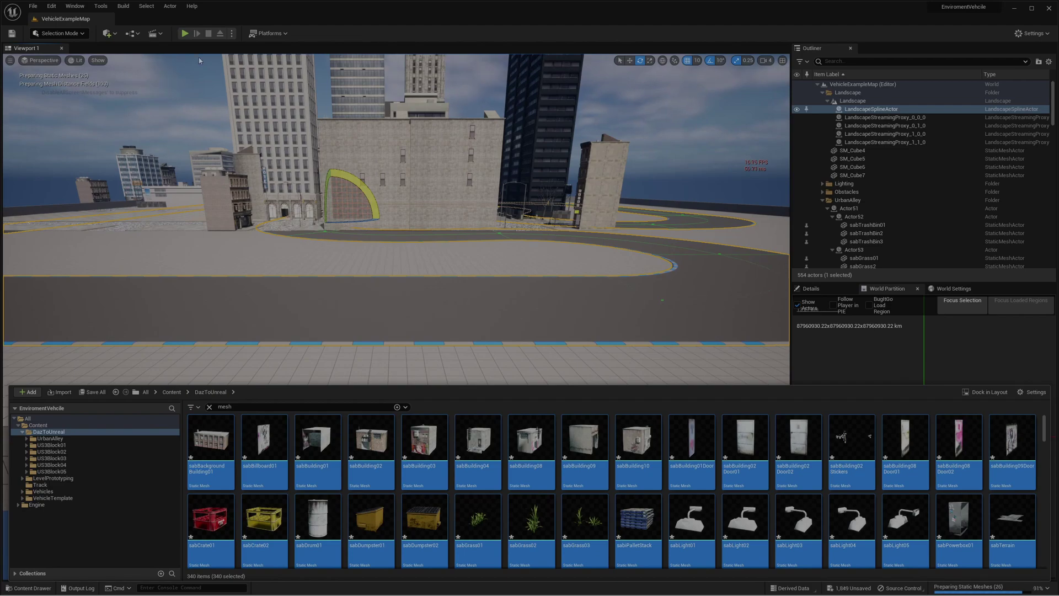
pyautogui.moveTo(199, 61); pyautogui.dragTo(191, 61, button='right')
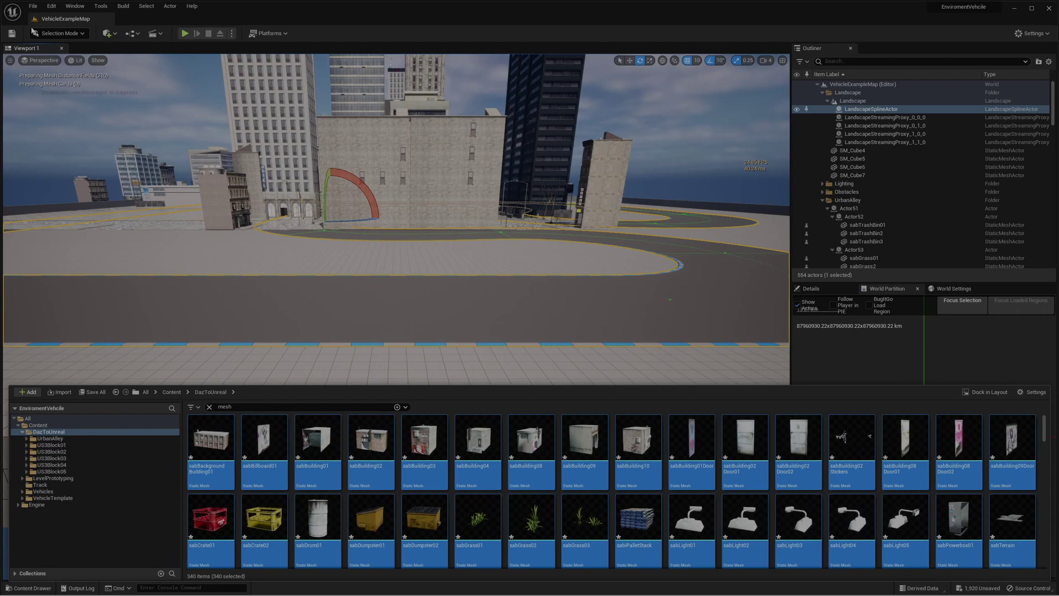
# Preview the Nanite Triangles visualization, then return to Lit shading and collapse the Landscape folder
pyautogui.click(76, 60)
pyautogui.moveTo(153, 193)
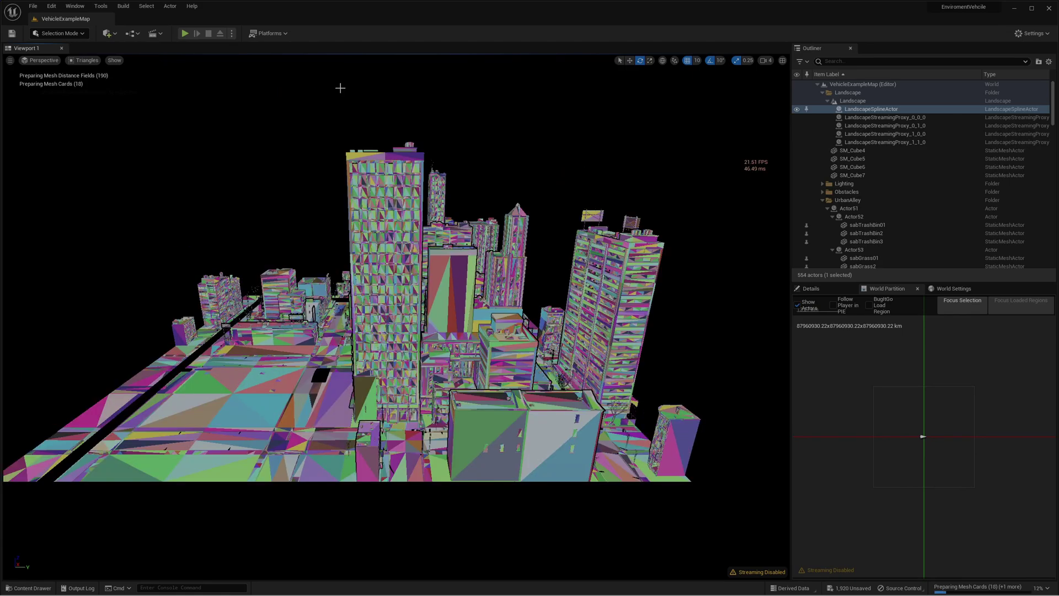
pyautogui.hotkey('alt', '4')
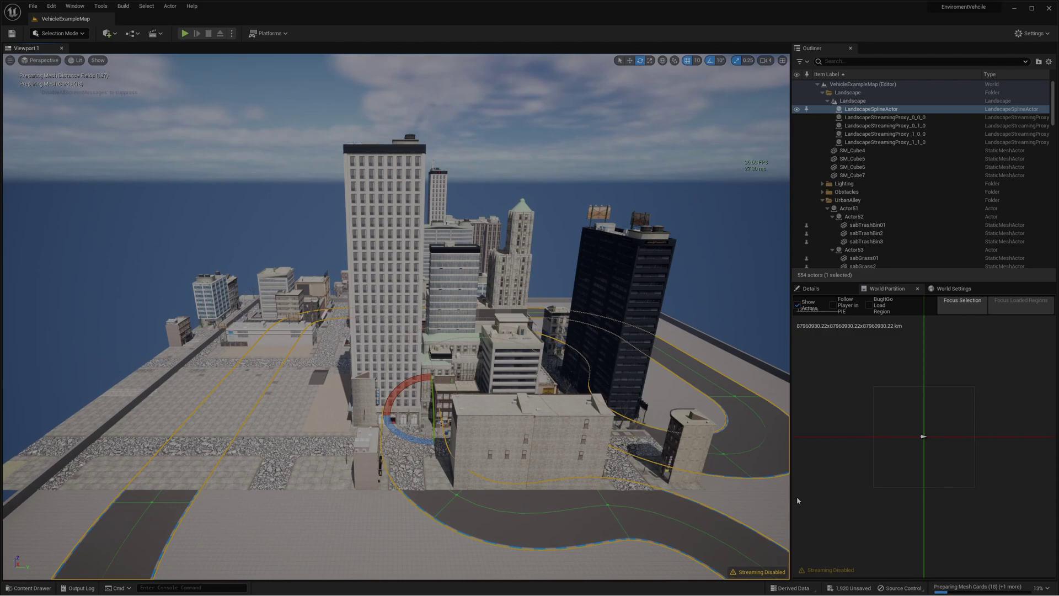
pyautogui.click(823, 92)
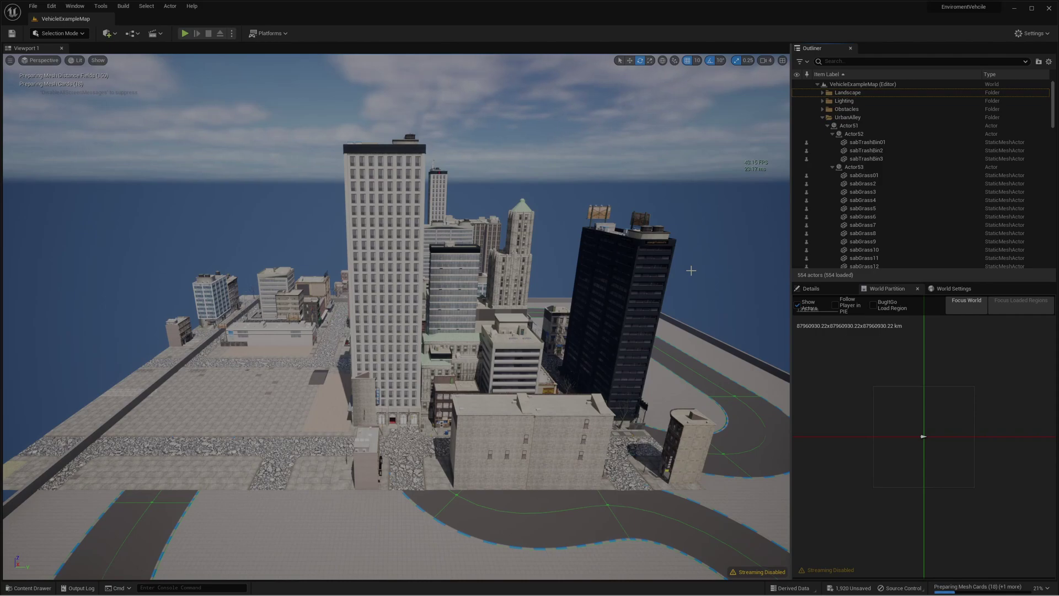
pyautogui.scroll(3, 691, 270)
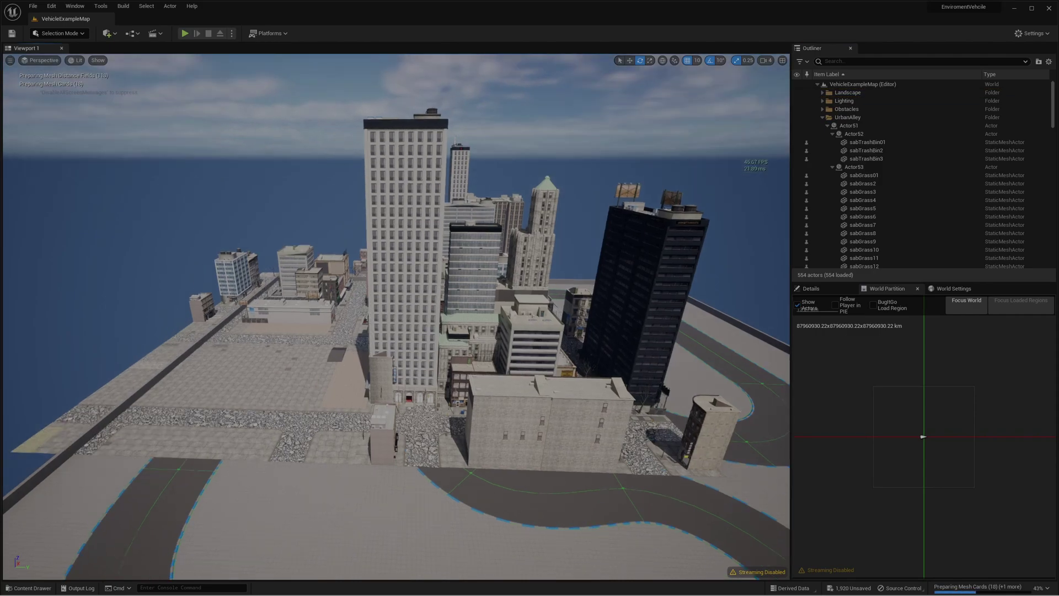
pyautogui.scroll(3, 281, 63)
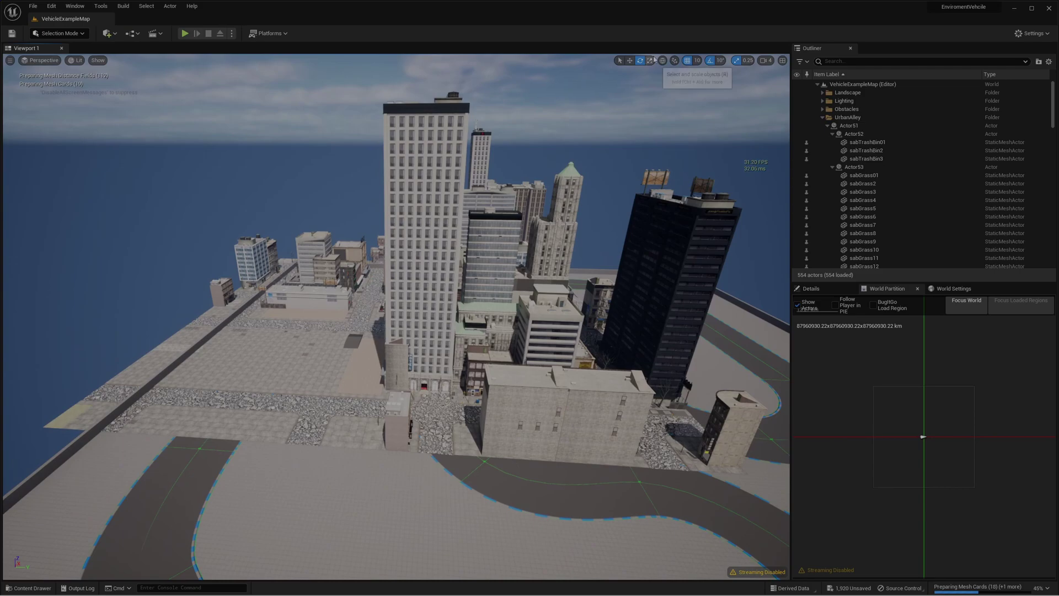
# Switch to the Top wireframe view and pan to see the US3Block city blocks beside the track
pyautogui.click(40, 59)
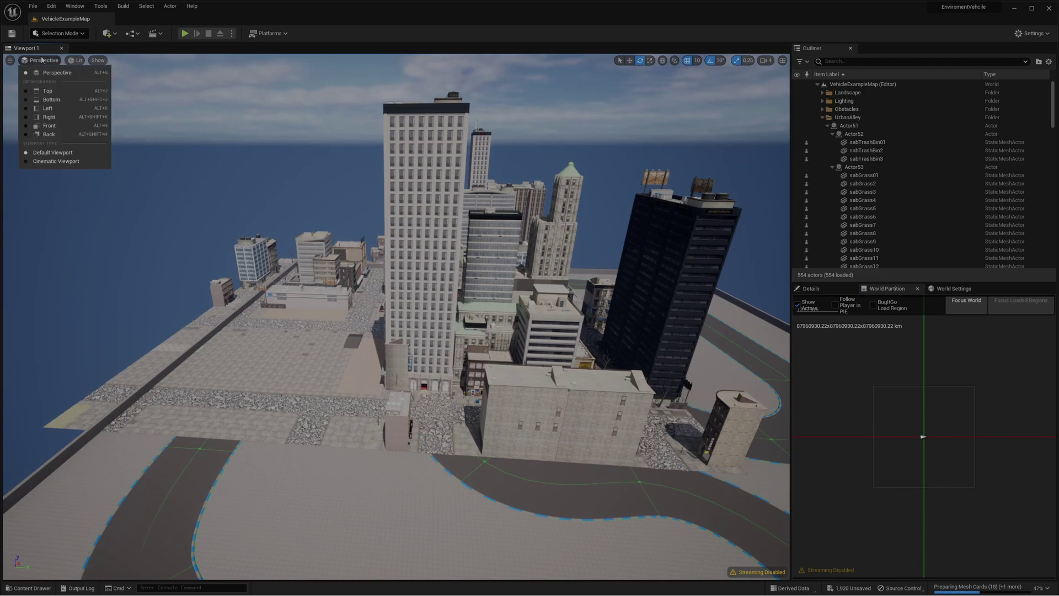
pyautogui.click(47, 91)
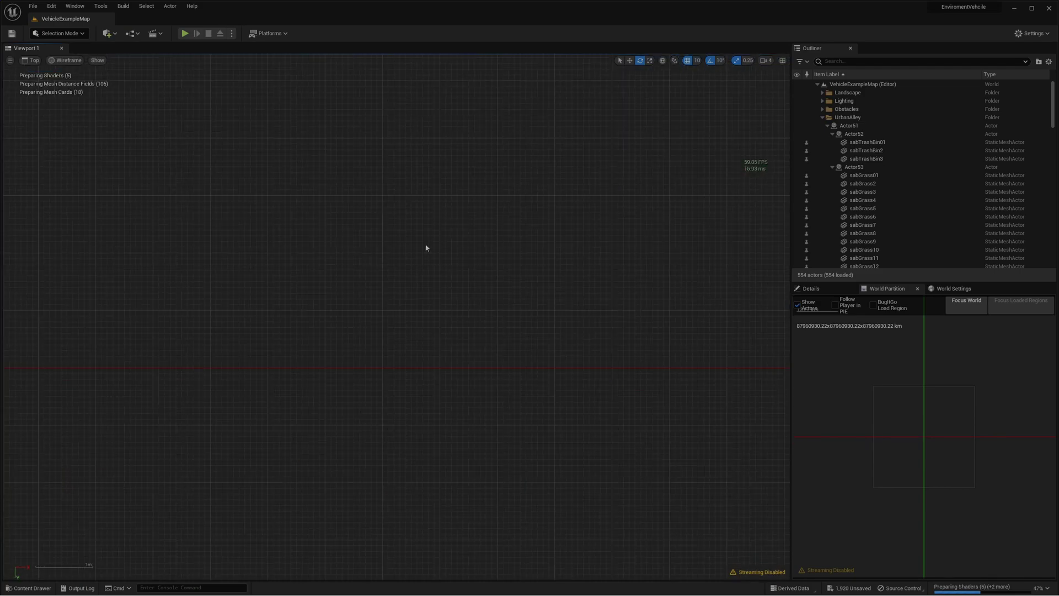
pyautogui.scroll(-15, 425, 248)
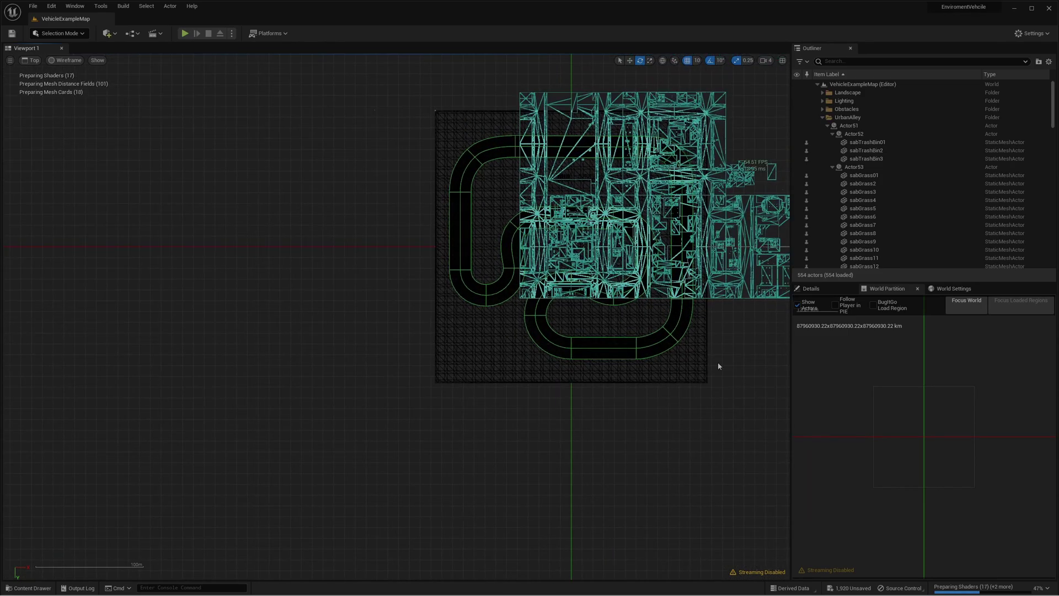
pyautogui.moveTo(725, 369); pyautogui.dragTo(520, 469, button='right')
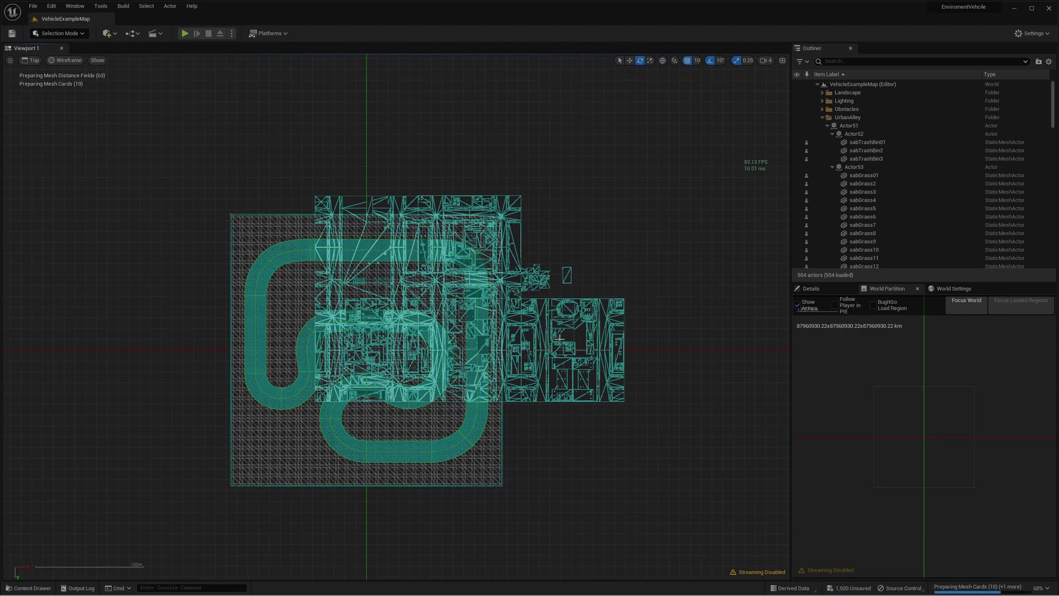
pyautogui.click(822, 119)
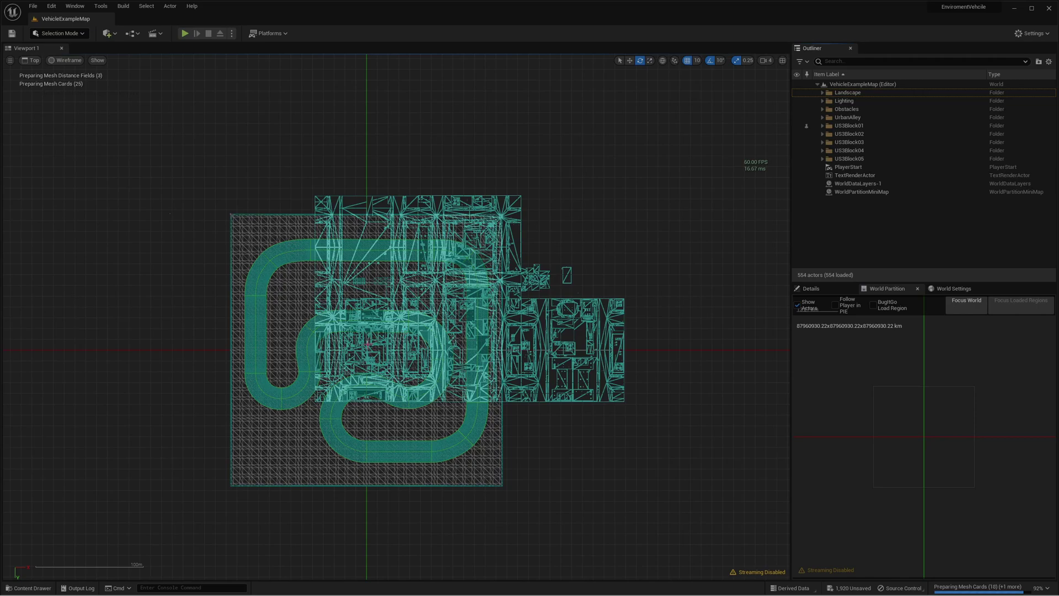
# Toggle the Landscape visibility off and back on, then save all changes
pyautogui.click(797, 93)
pyautogui.click(797, 93)
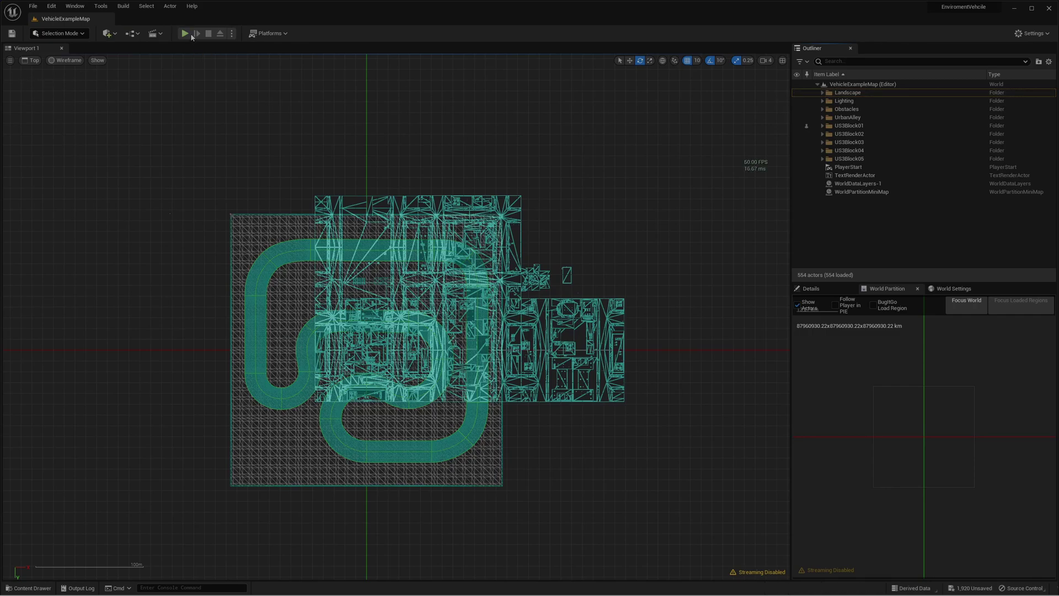
pyautogui.hotkey('ctrl', 's')
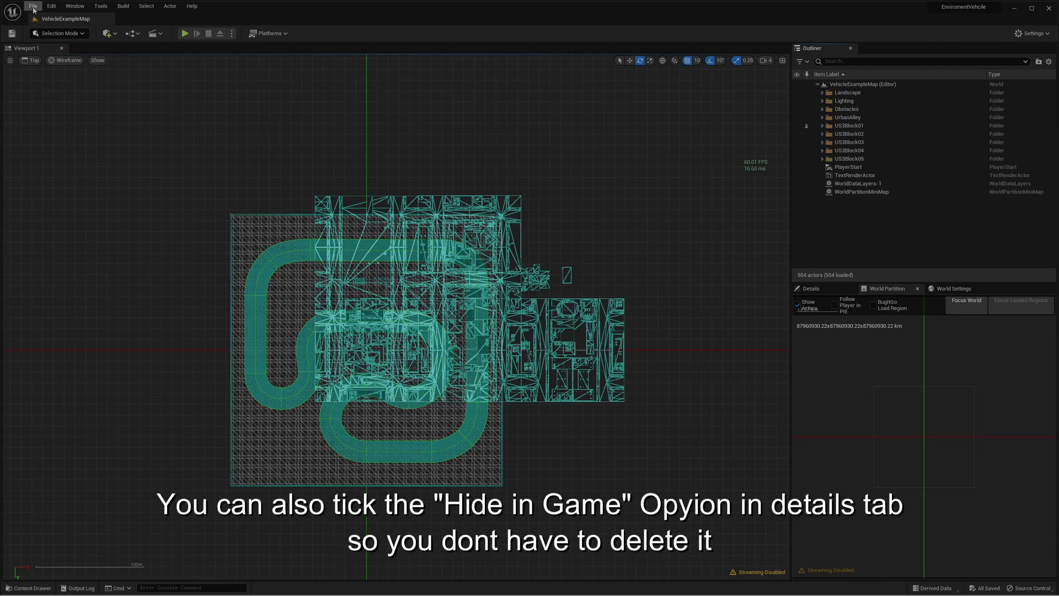
# Save the level as VehicleExampleMapNoTrack in a new Levels folder under Content
pyautogui.click(33, 6)
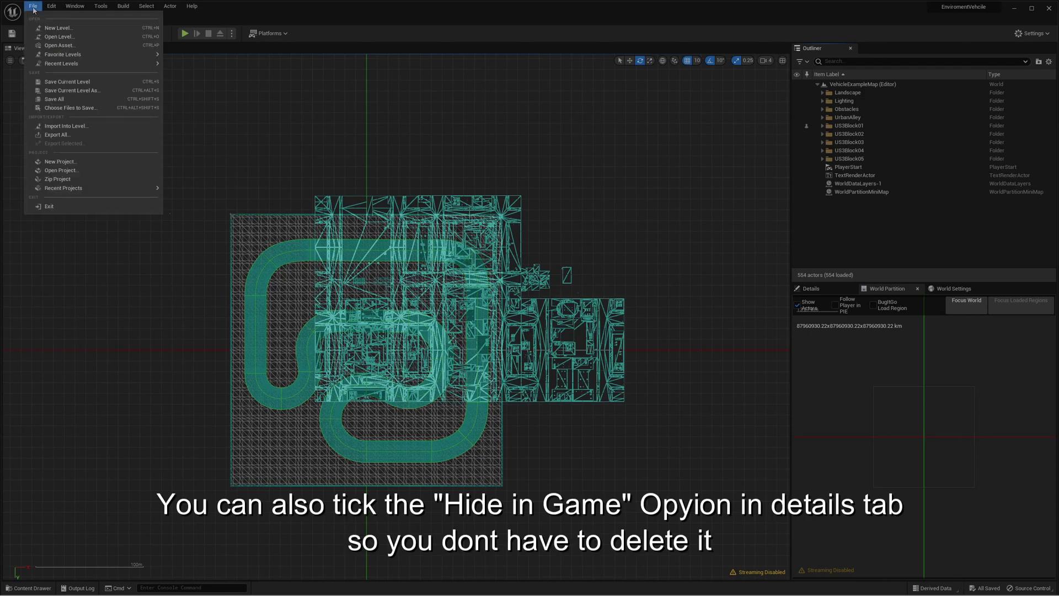
pyautogui.click(73, 92)
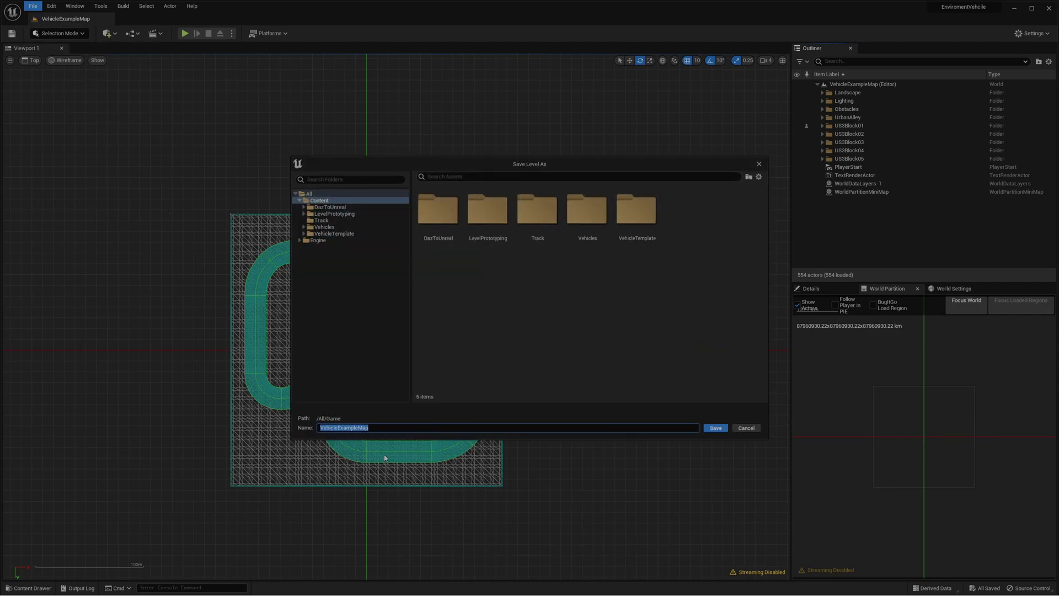
pyautogui.click(386, 428)
pyautogui.rightClick(325, 204)
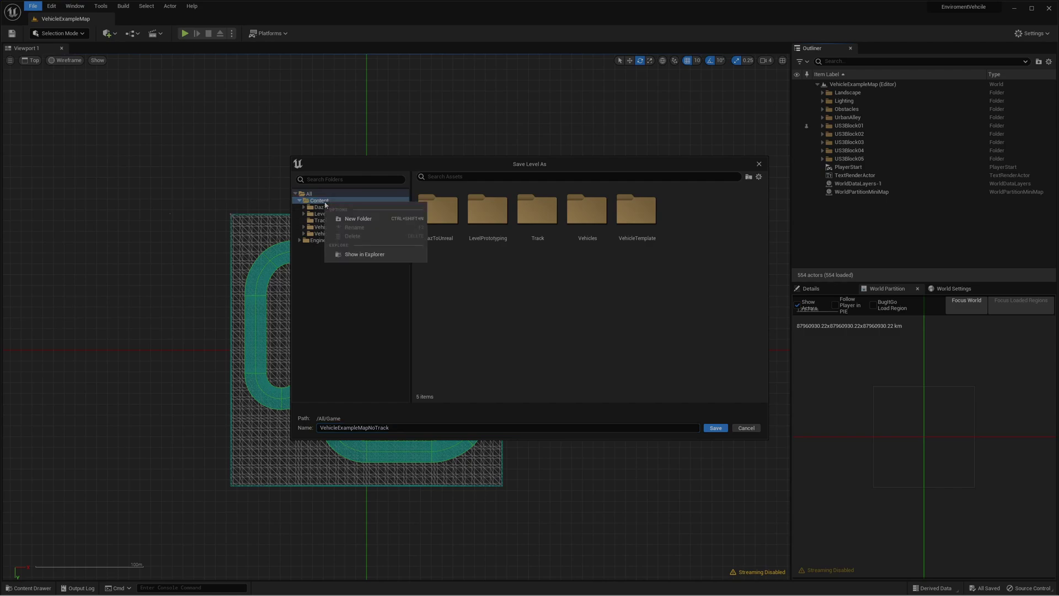
pyautogui.click(371, 219)
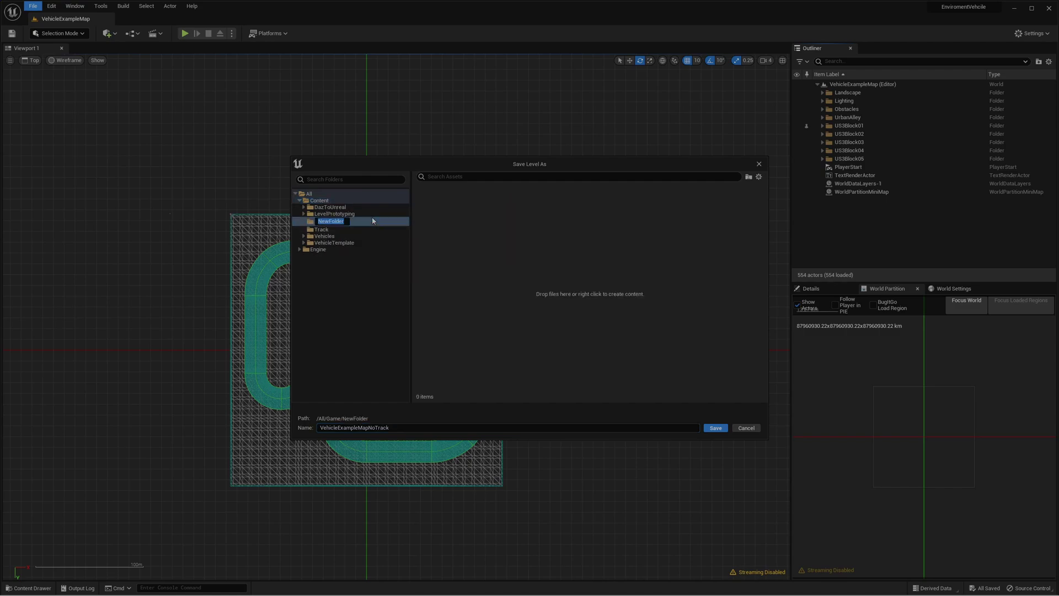
pyautogui.write('Levels')
pyautogui.press('Return')
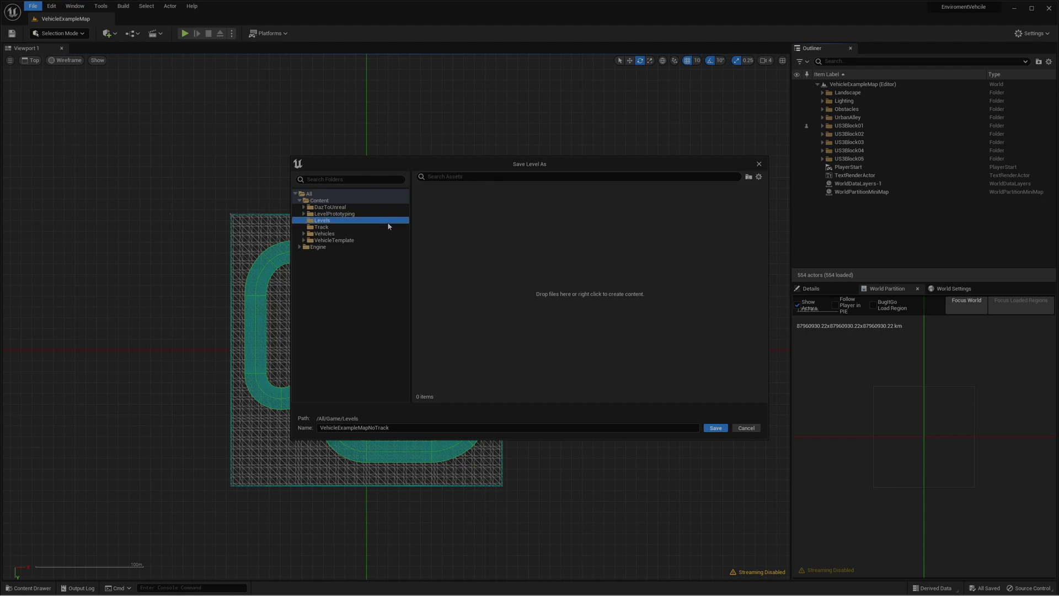
pyautogui.click(715, 427)
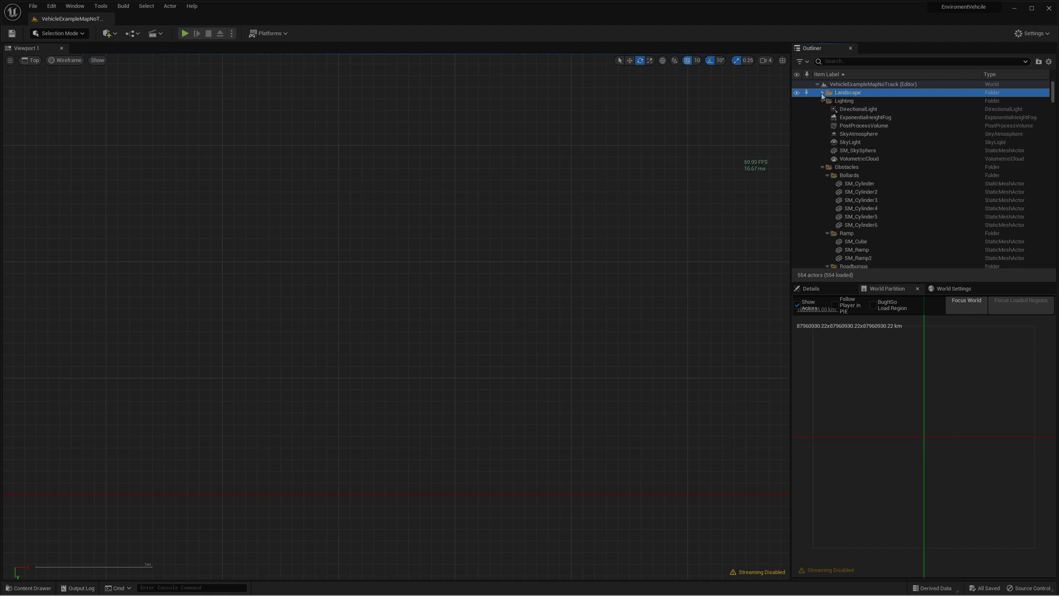
# Collapse the Obstacles and US3Block01–US3Block05 folders in the Outliner
pyautogui.click(822, 109)
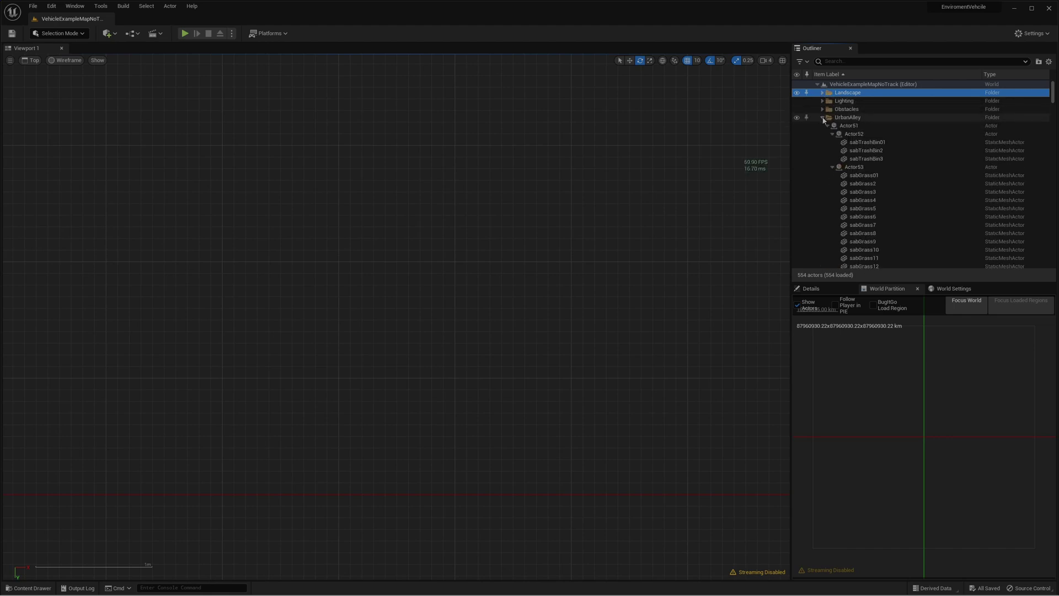
pyautogui.click(822, 125)
pyautogui.click(823, 133)
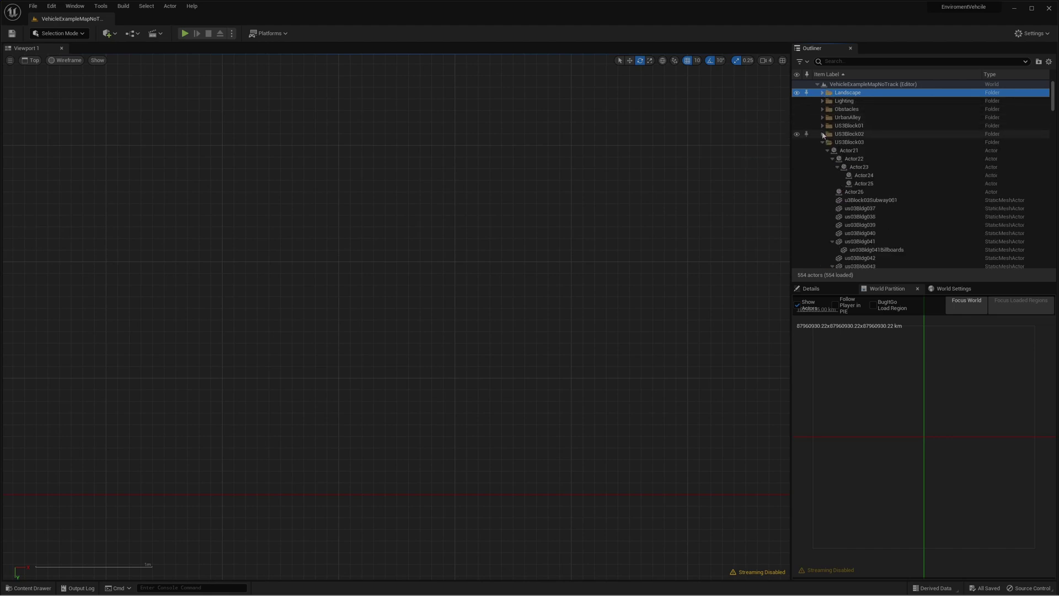
pyautogui.click(822, 142)
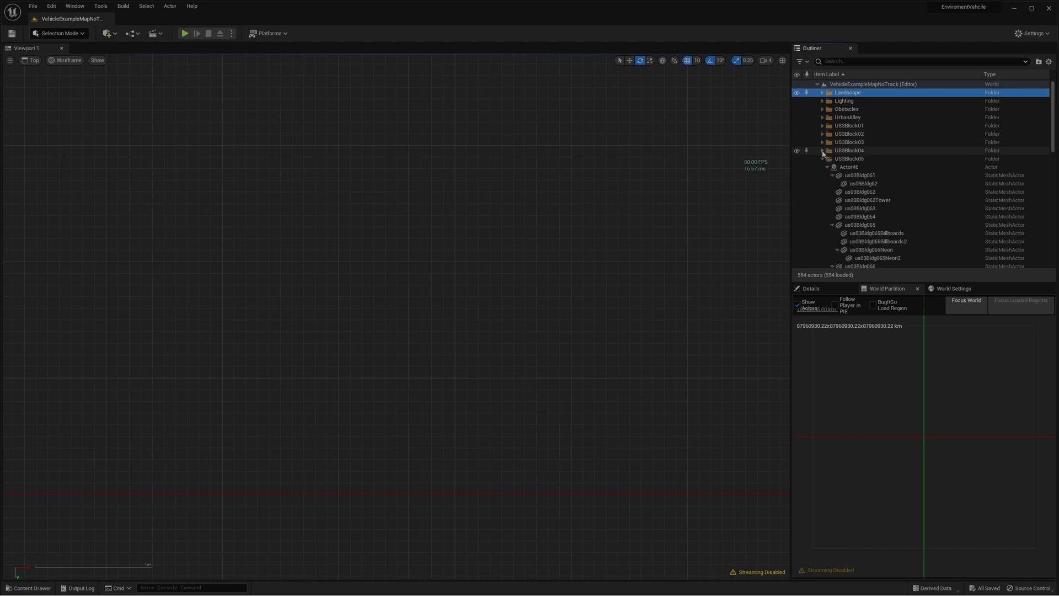
pyautogui.click(823, 150)
pyautogui.click(822, 158)
# Open the saved VehicleExampleMapNoTrack level
pyautogui.click(33, 6)
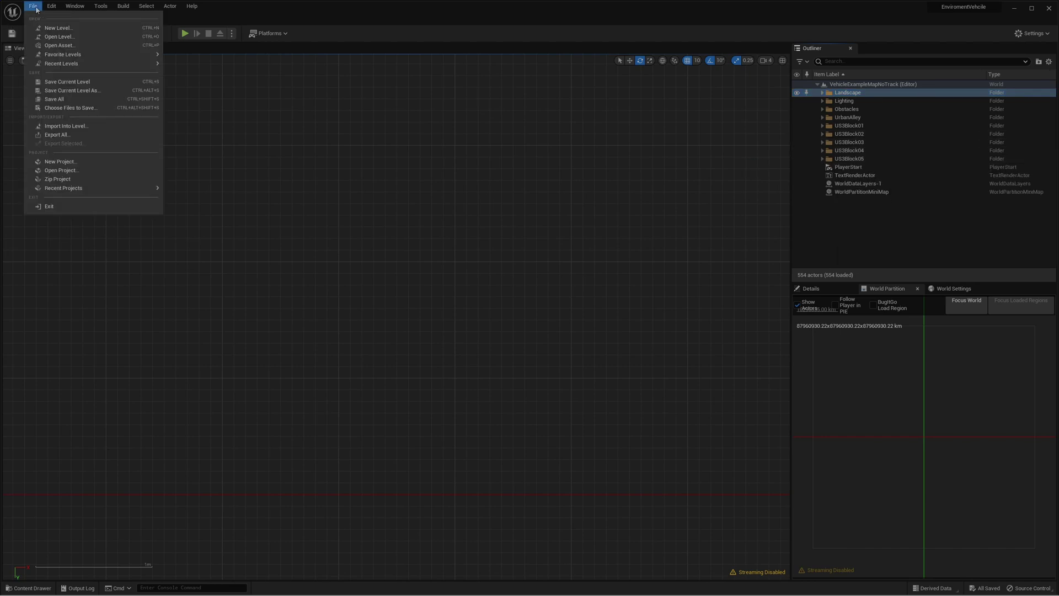
pyautogui.click(66, 36)
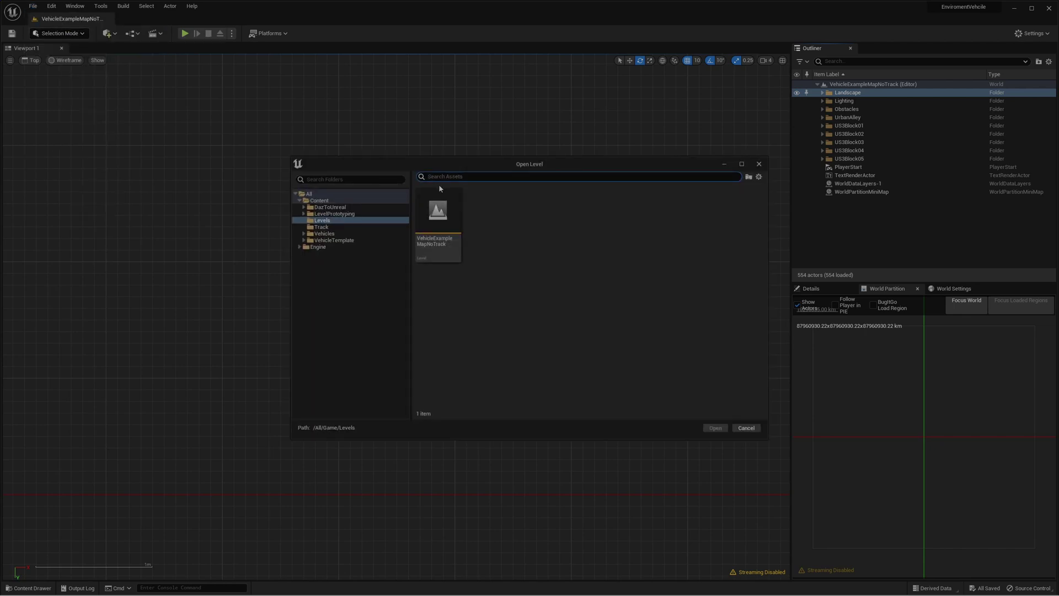
pyautogui.click(439, 214)
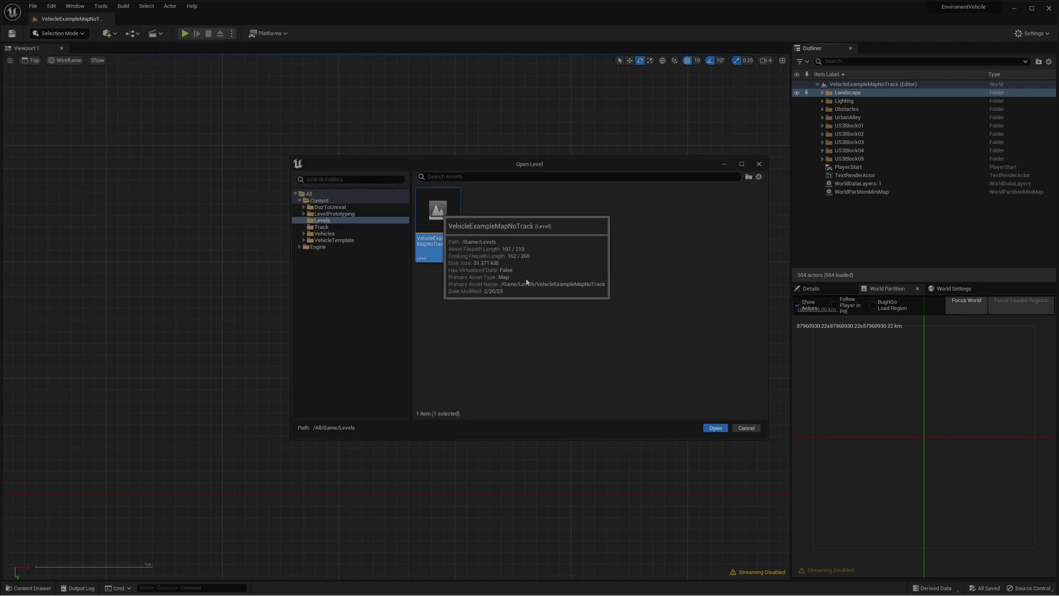
pyautogui.doubleClick(439, 214)
# Delete the Landscape folder so the looping track is removed from the level
pyautogui.scroll(-15, 535, 233)
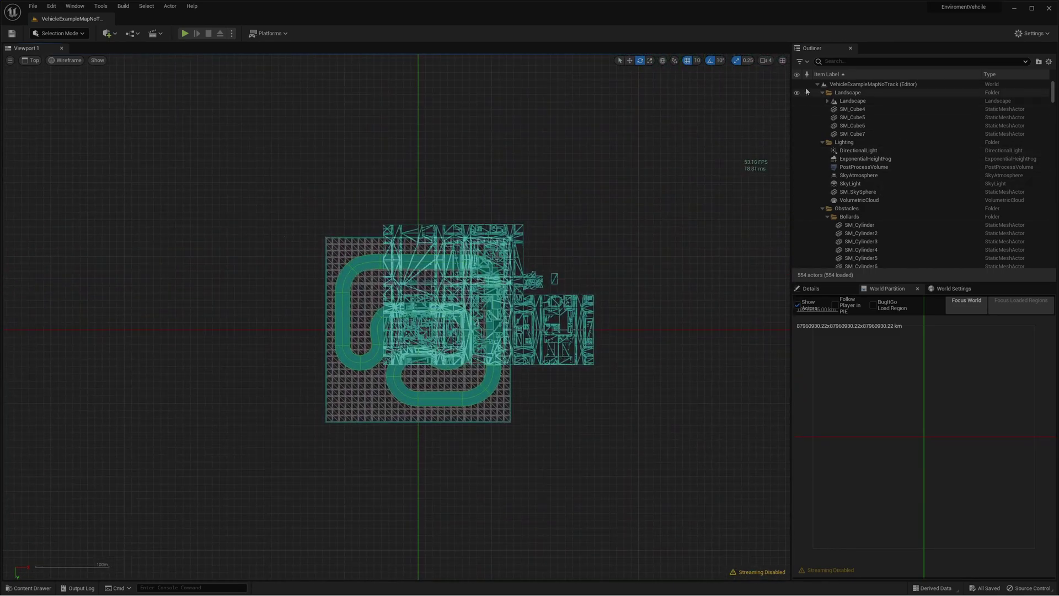
pyautogui.rightClick(859, 95)
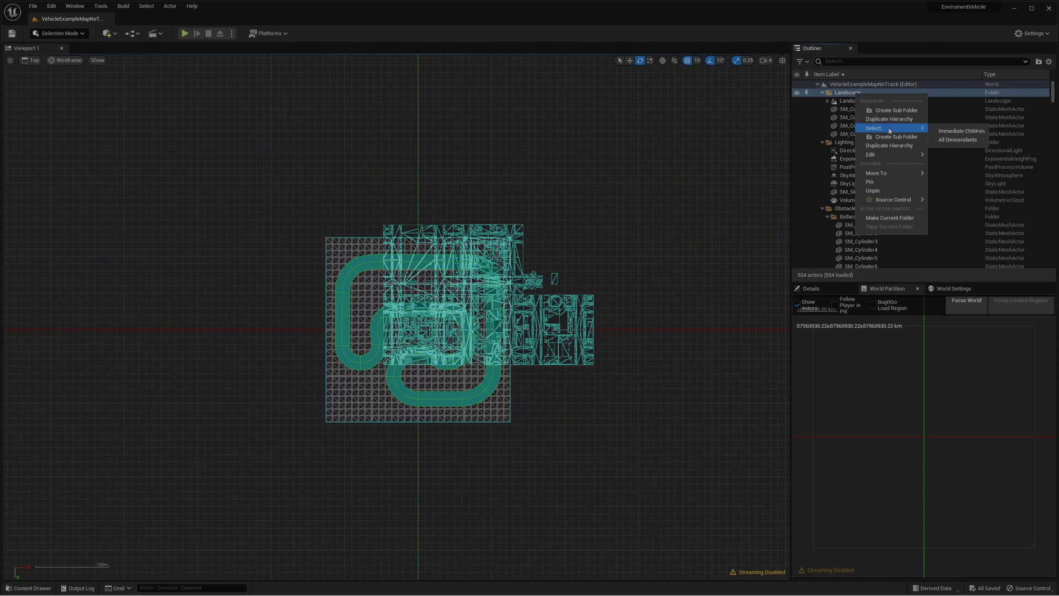
pyautogui.moveTo(884, 158)
pyautogui.click(956, 192)
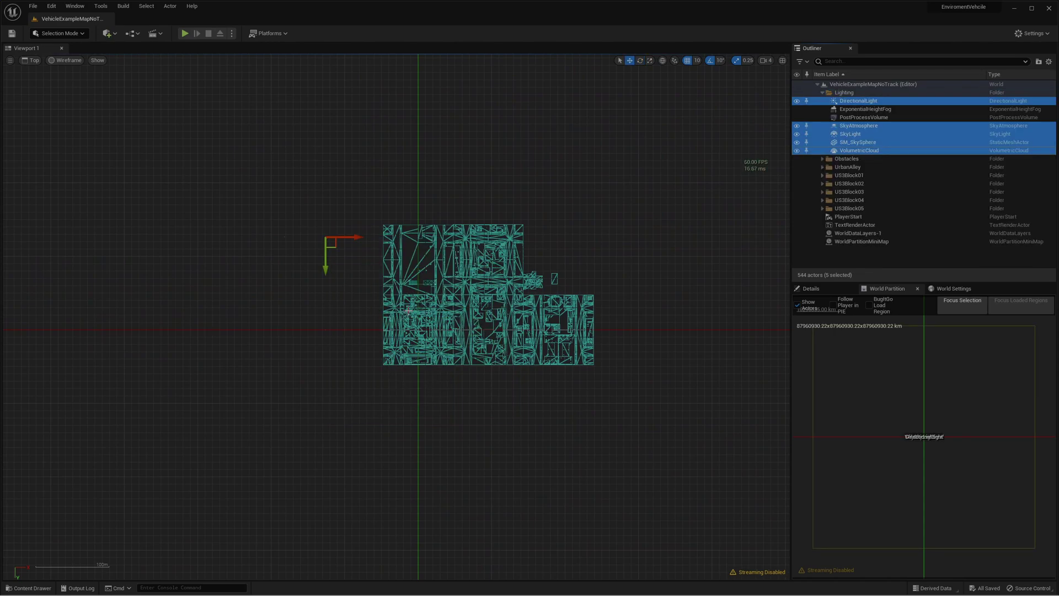
# Play the level and drive the car forward, left, right and in reverse through the city streets
pyautogui.click(186, 34)
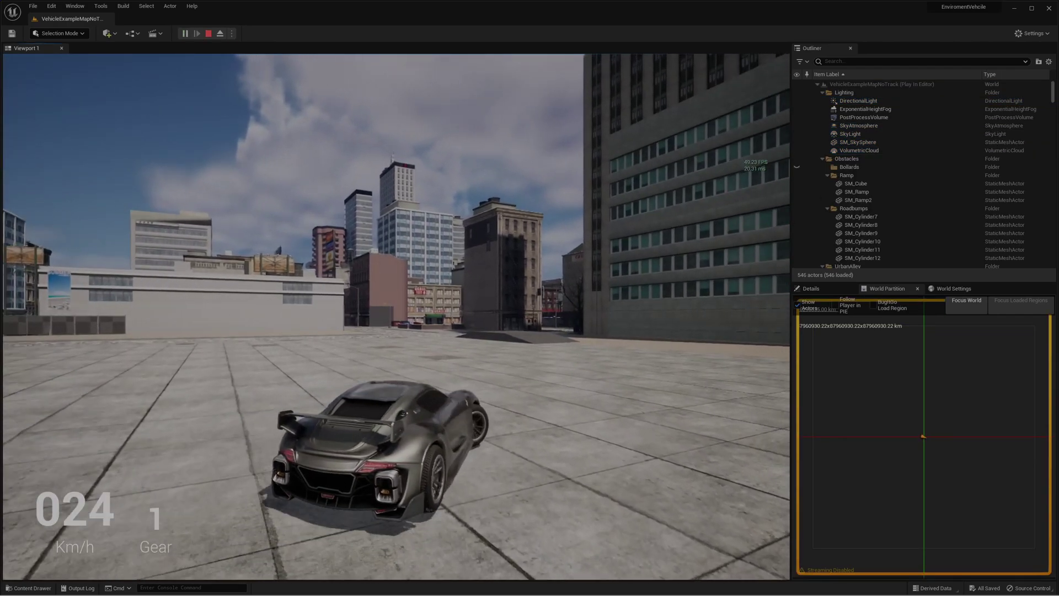
pyautogui.press('w')
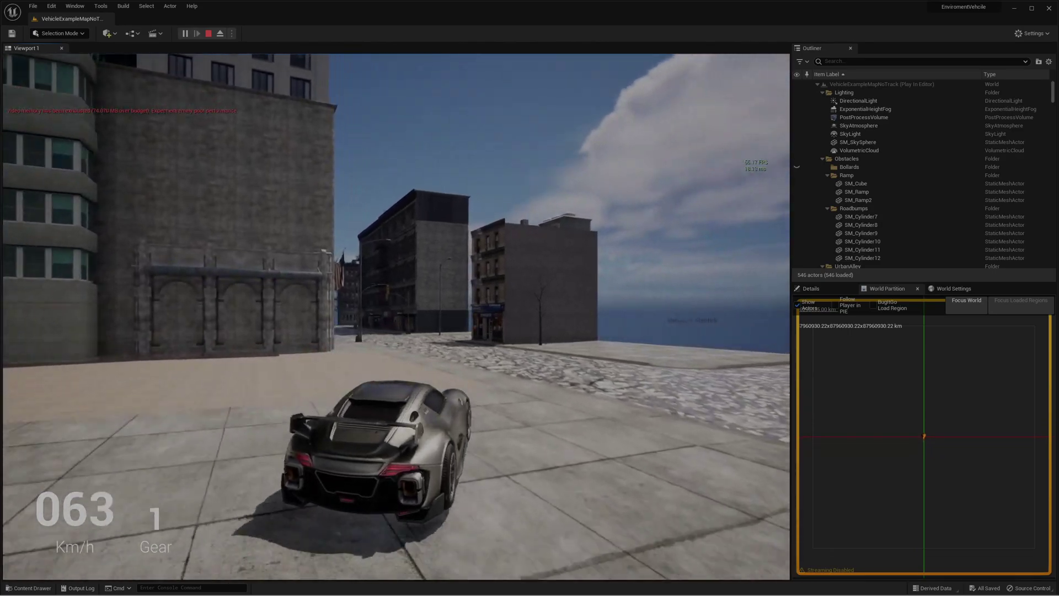
pyautogui.press('a')
pyautogui.press('s')
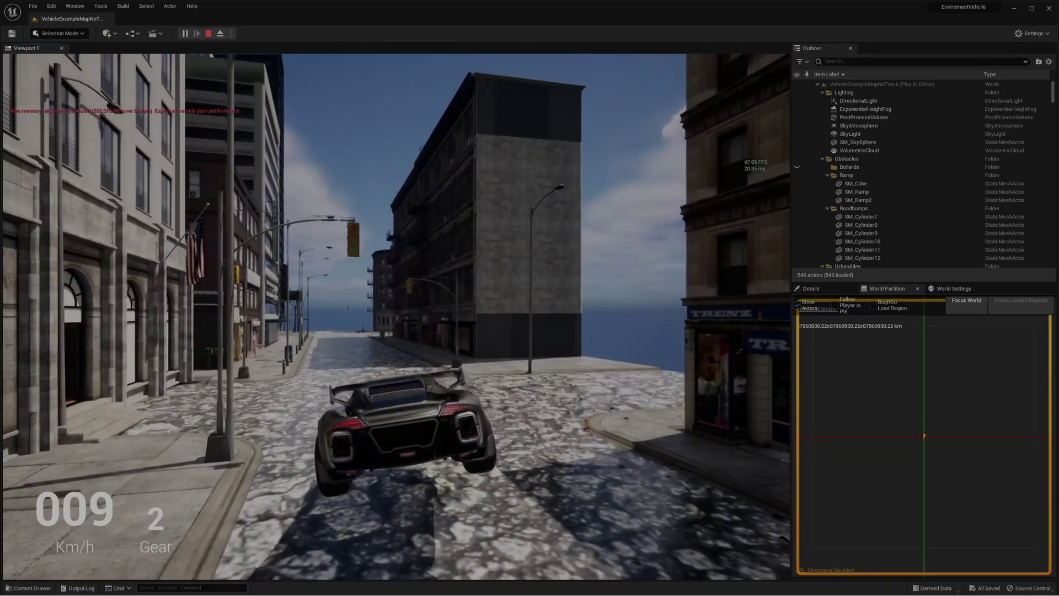
pyautogui.press('w')
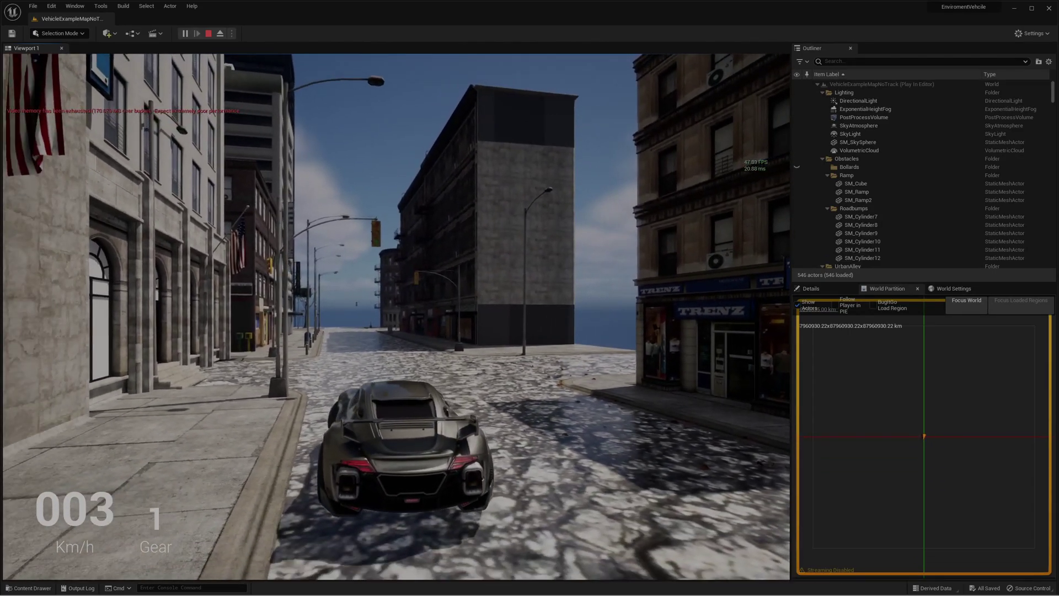
pyautogui.press('w')
pyautogui.press('a')
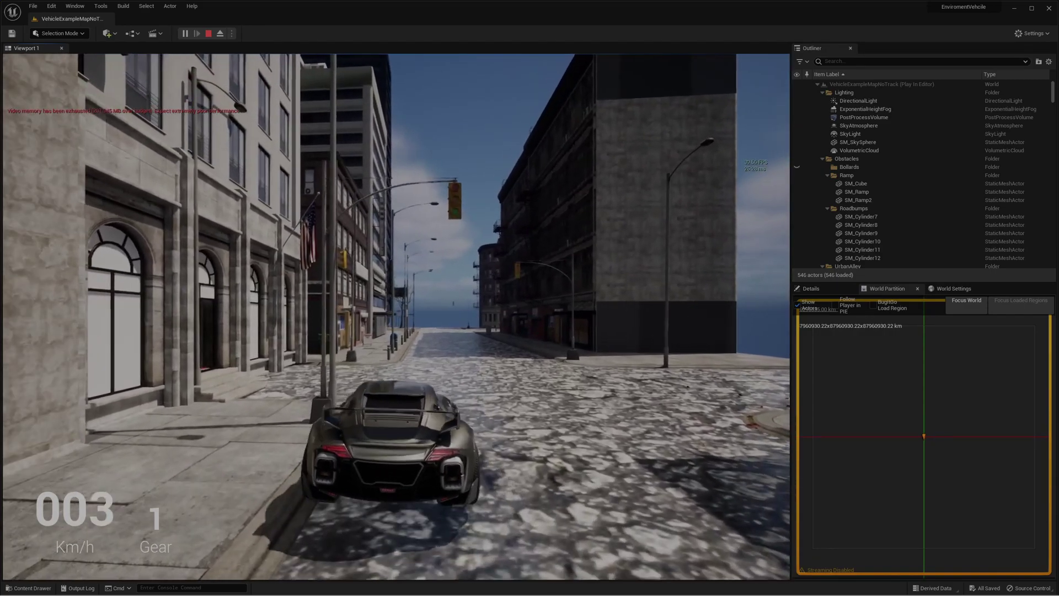
pyautogui.press('s')
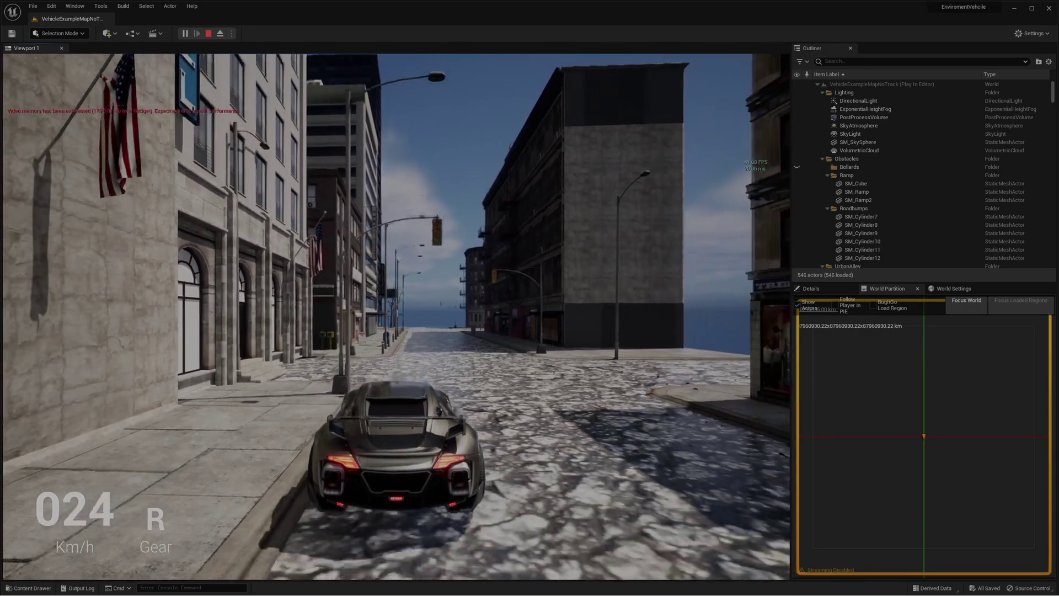
pyautogui.press('w')
pyautogui.press('d')
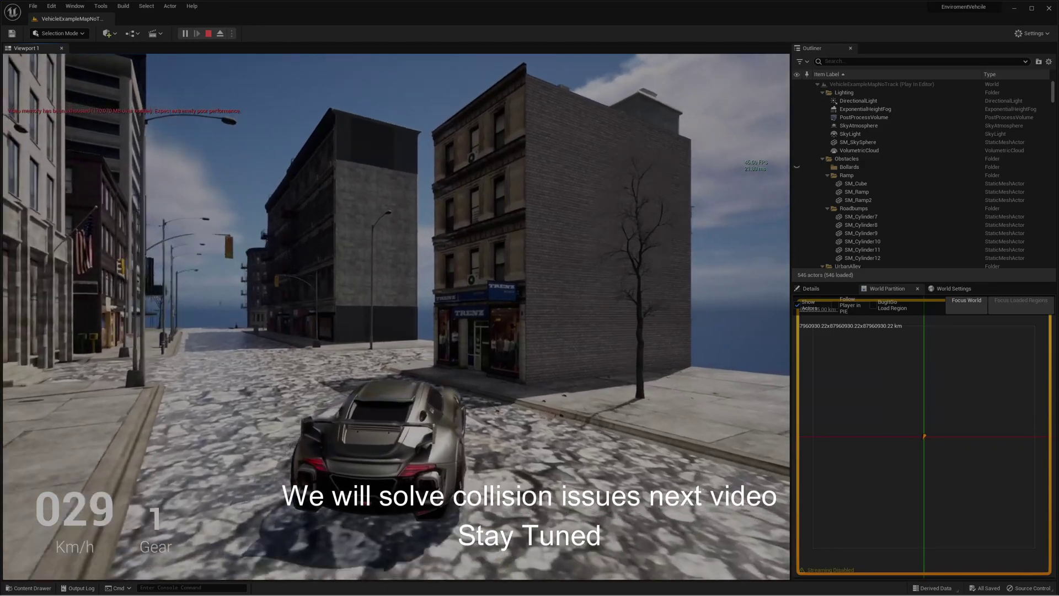
pyautogui.press('w')
pyautogui.press('d')
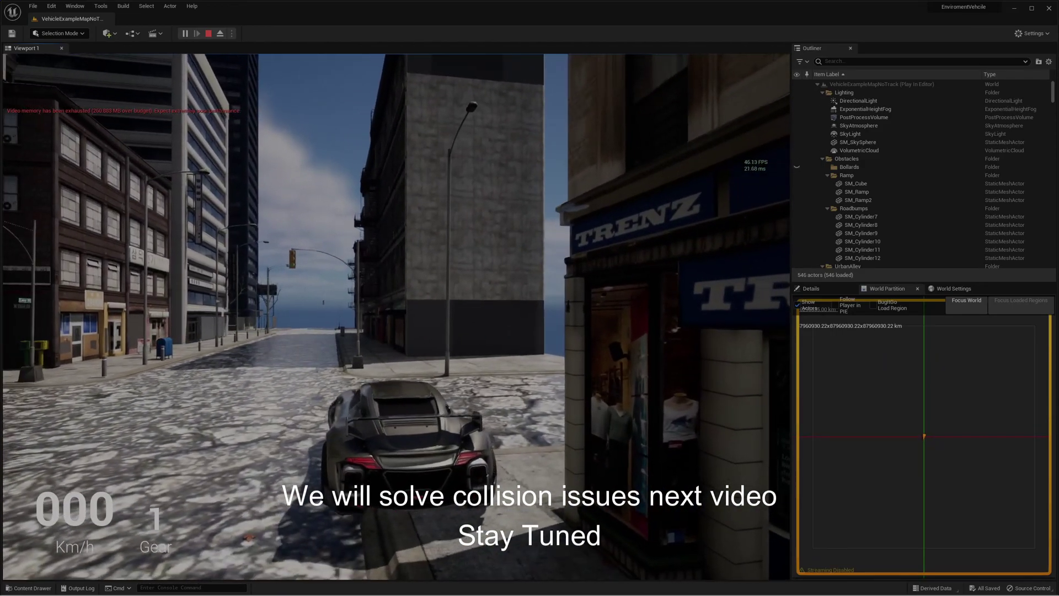
pyautogui.press('s')
pyautogui.press('Escape')
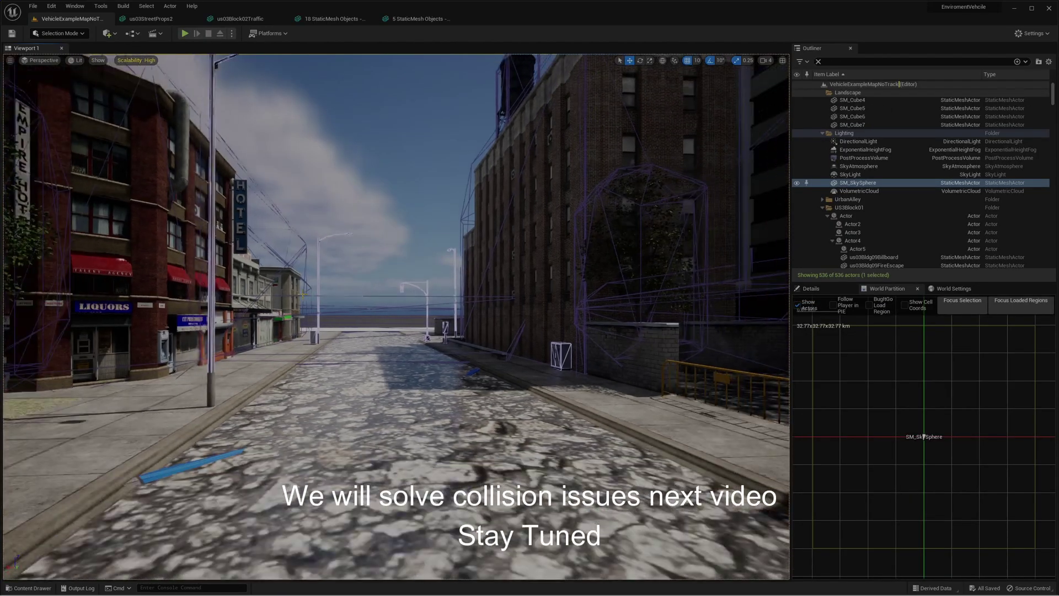
pyautogui.scroll(-3, 302, 294)
pyautogui.scroll(-6, 302, 294)
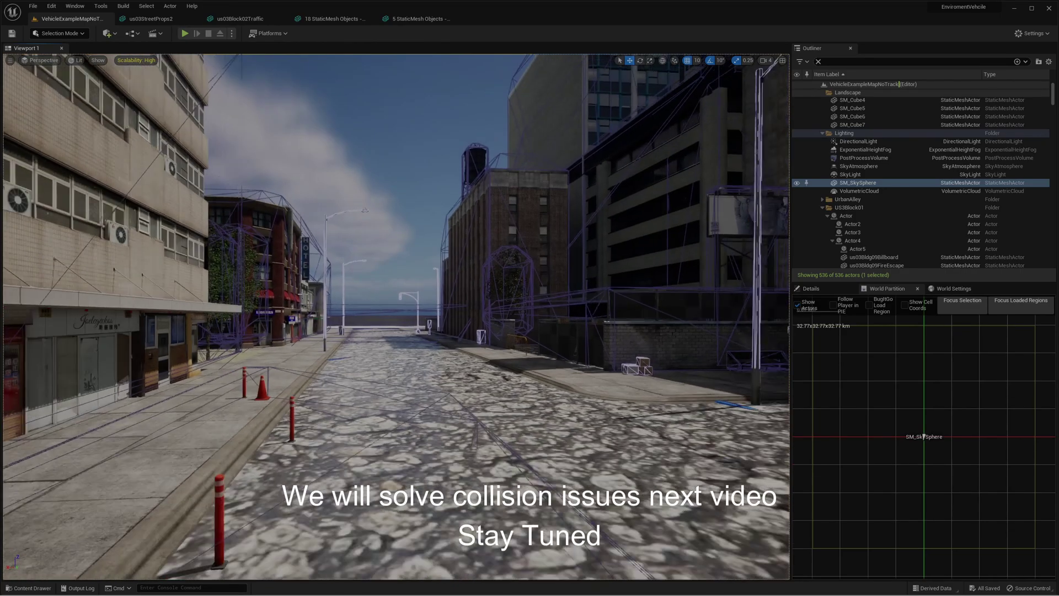
pyautogui.scroll(-4, 302, 294)
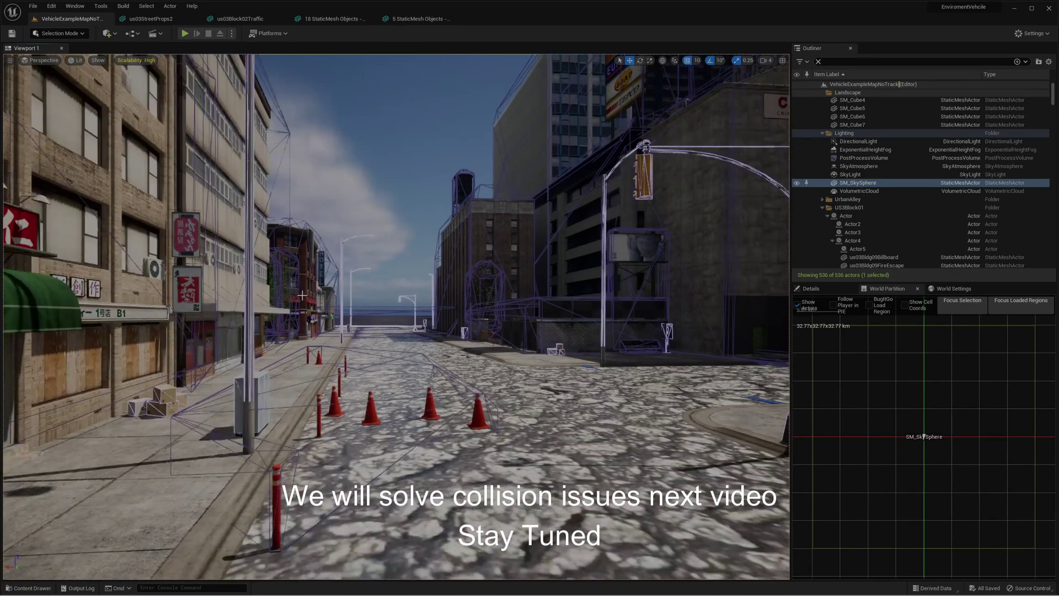
pyautogui.scroll(-3, 302, 295)
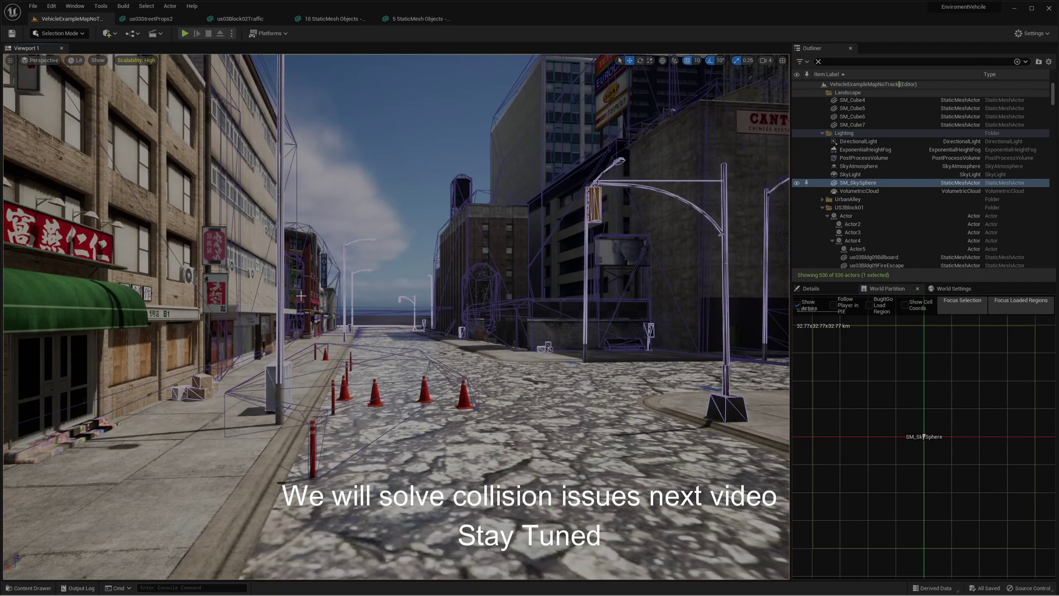